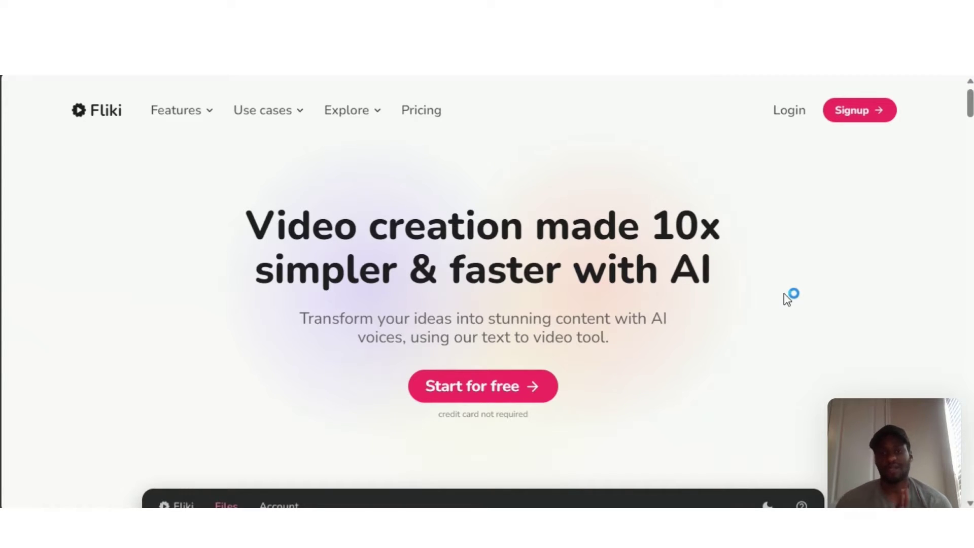
Look over the Fliki homepage sections and the site's lists of use cases, features and resources
scroll(730, 290, "down", 8)
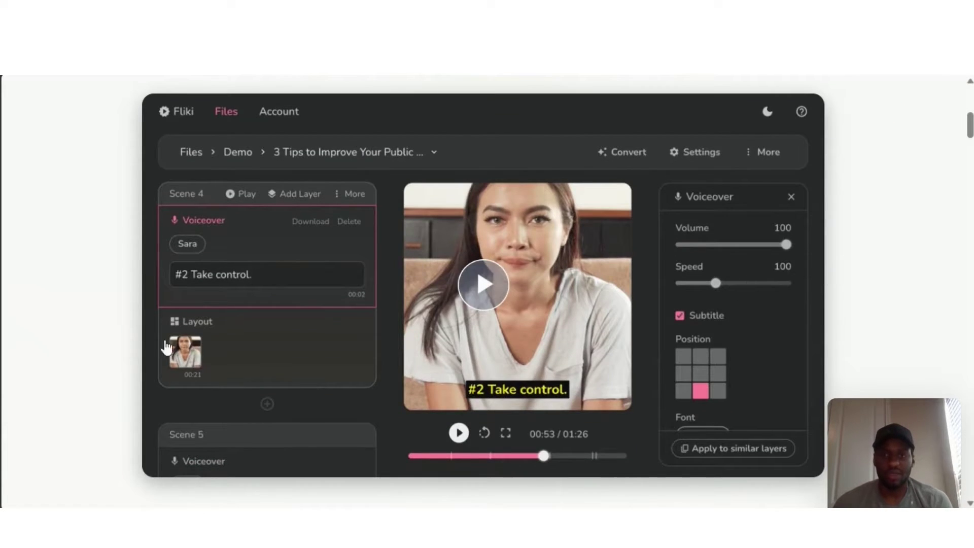
scroll(854, 320, "down", 6)
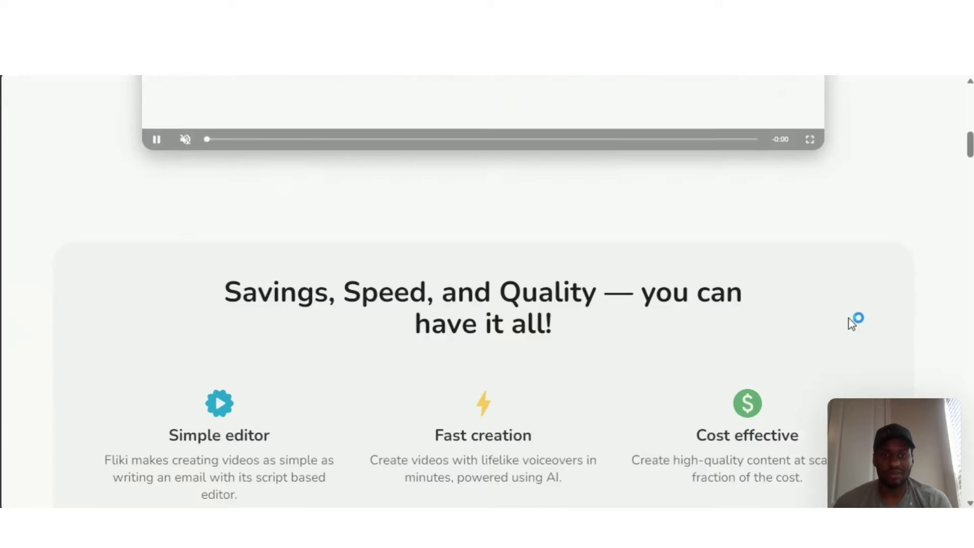
scroll(921, 319, "down", 3)
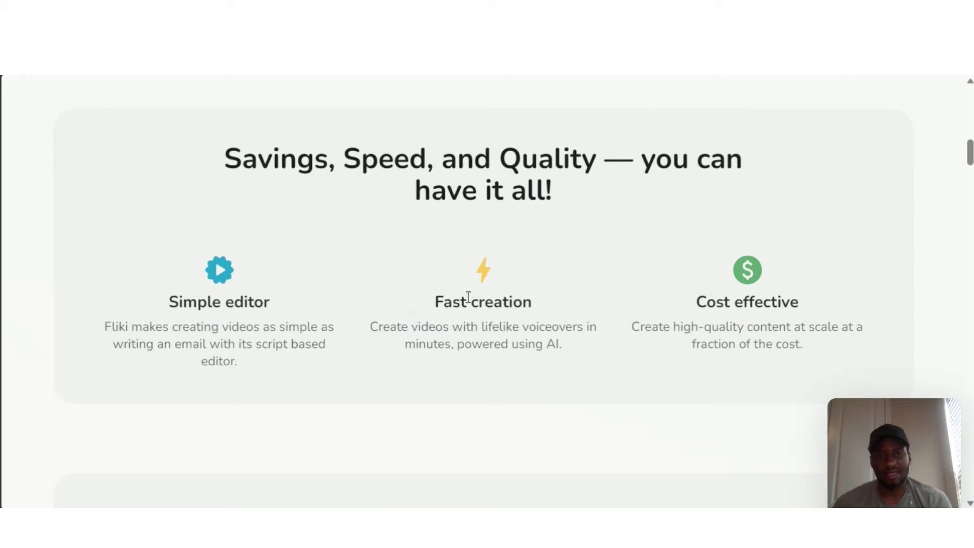
scroll(950, 307, "down", 3)
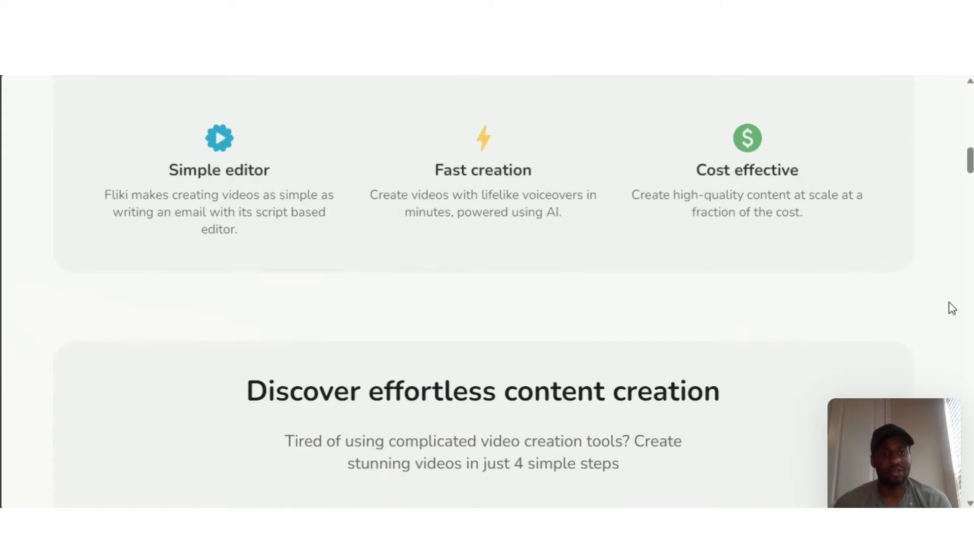
scroll(951, 307, "up", 15)
scroll(962, 292, "up", 2)
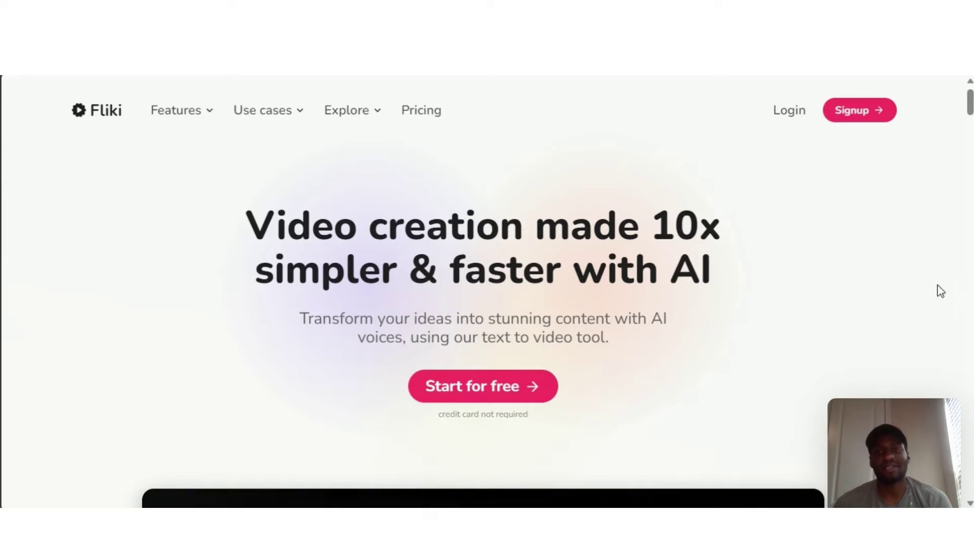
mouse_move(298, 117)
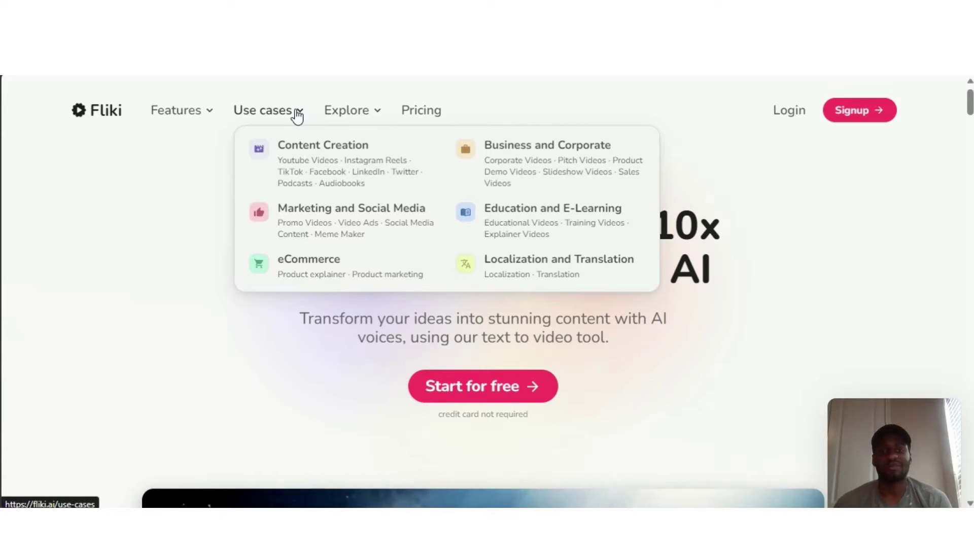
mouse_move(210, 123)
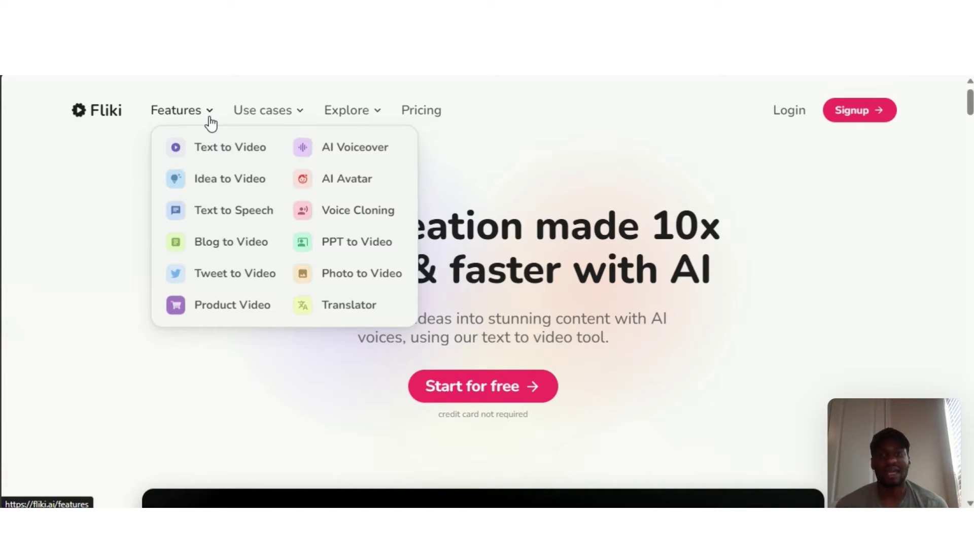
left_click(372, 113)
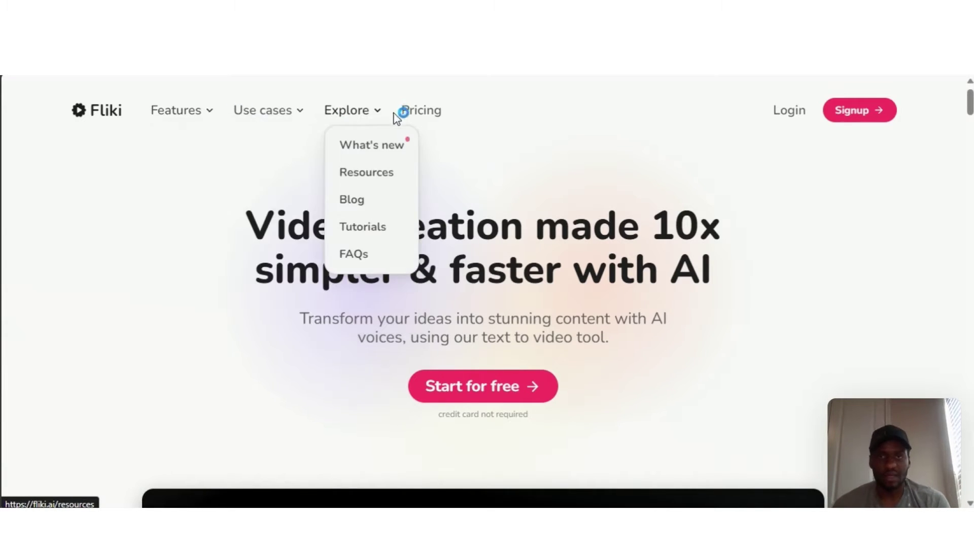
Open the pricing page and compare the Free, Standard and Premium plans with monthly billing
left_click(426, 121)
scroll(687, 256, "down", 4)
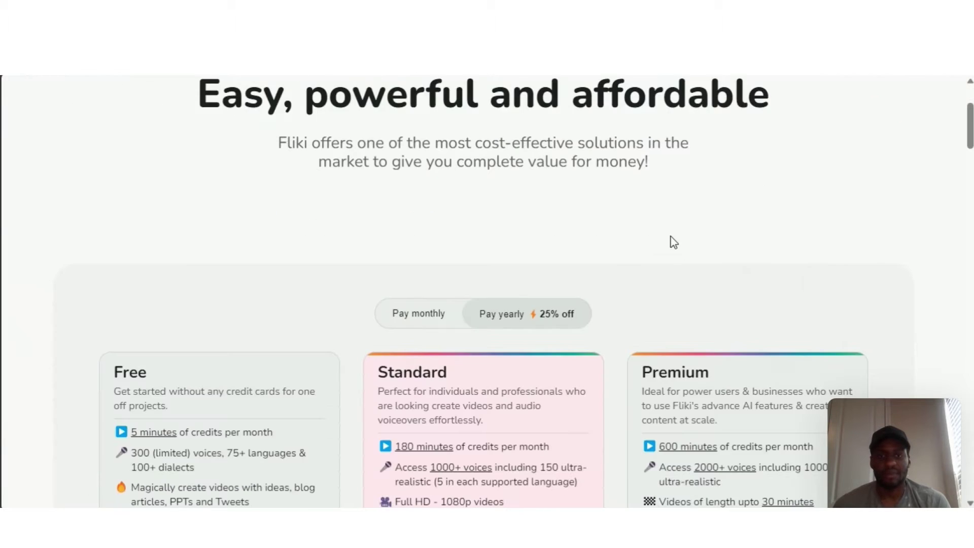
scroll(668, 222, "down", 3)
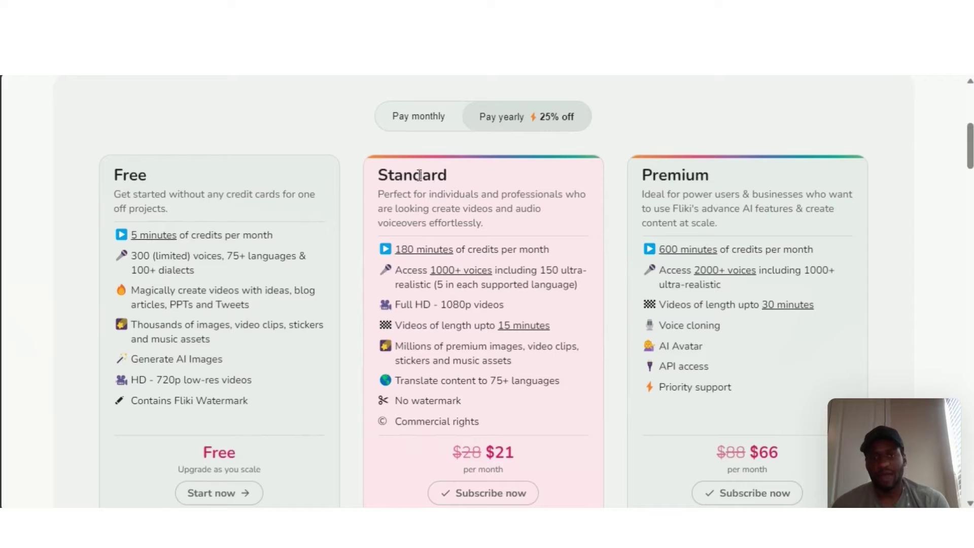
left_click(426, 130)
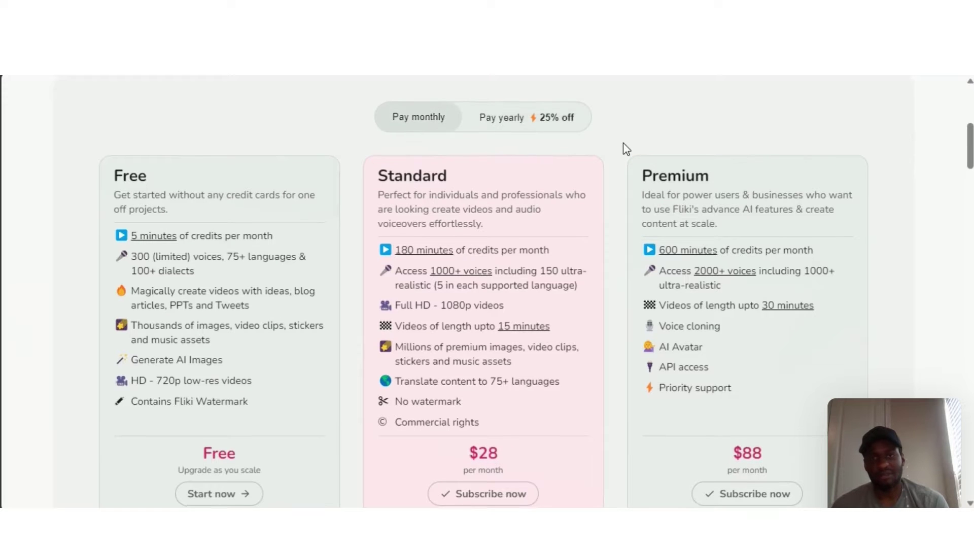
scroll(619, 147, "up", 1)
scroll(584, 168, "down", 1)
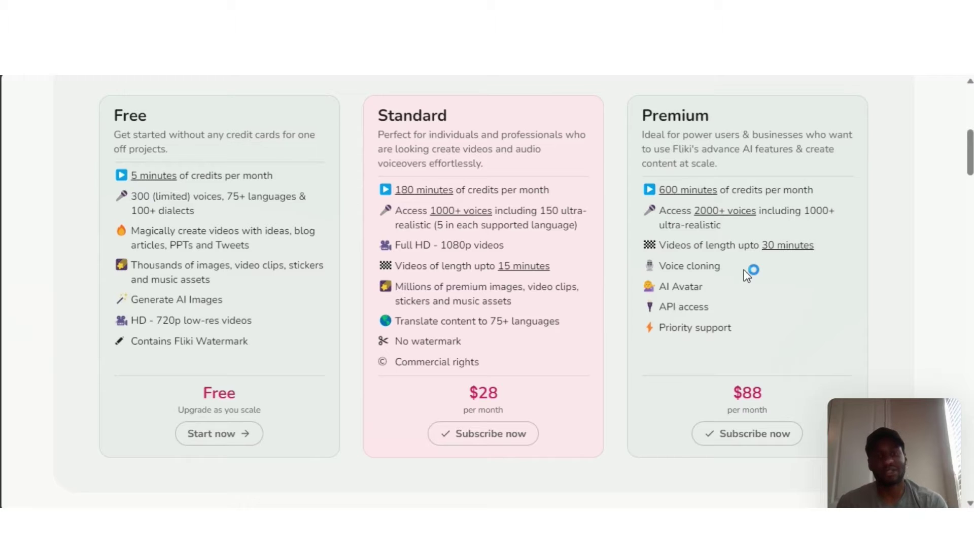
scroll(884, 276, "up", 7)
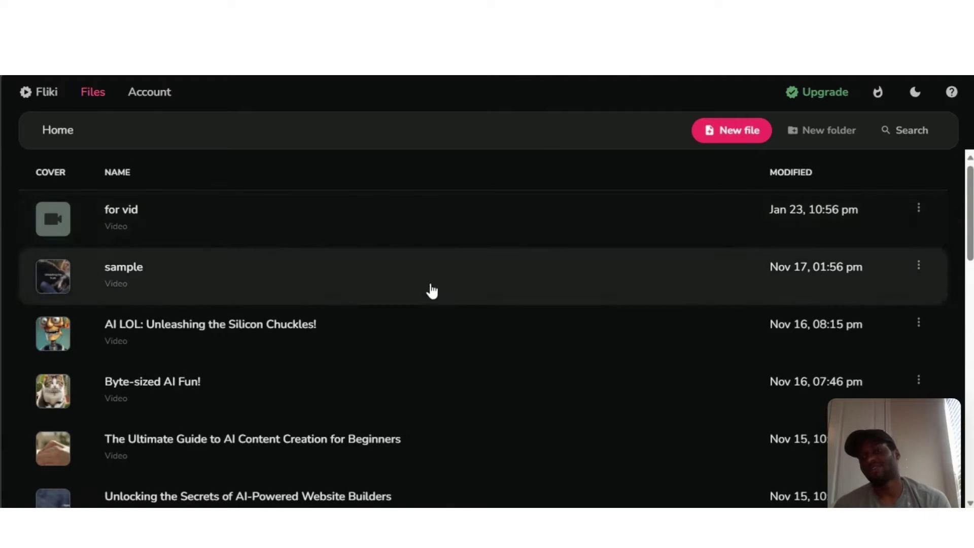
Browse the list of existing video files in the account's Home folder
scroll(431, 294, "down", 2)
scroll(431, 297, "down", 20)
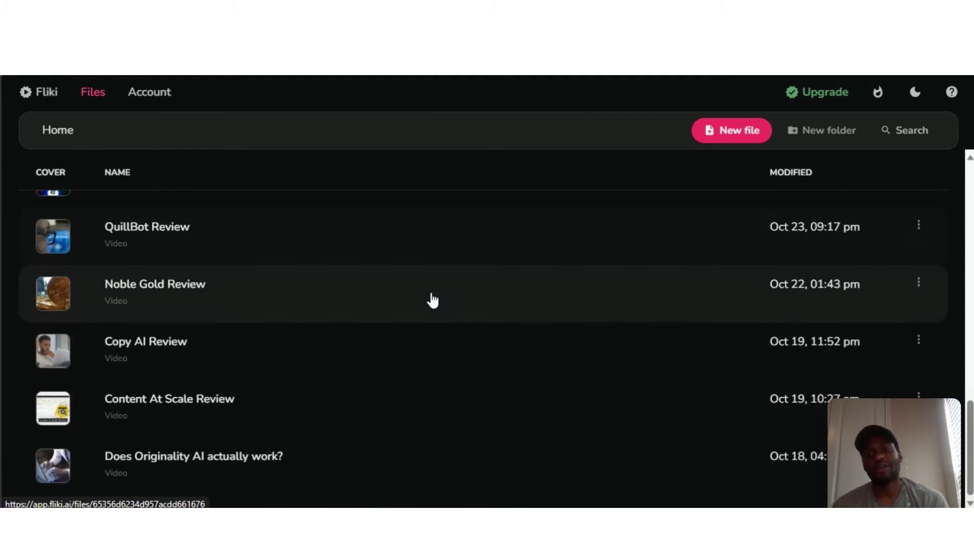
scroll(388, 315, "up", 20)
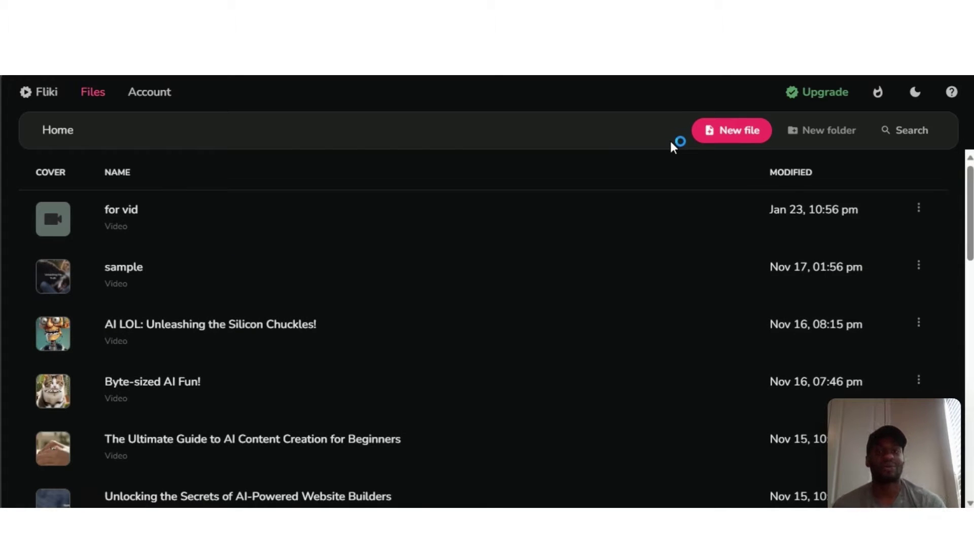
Create a new English video file named "Video Test" in Landscape (16:9), starting with an idea
left_click(735, 133)
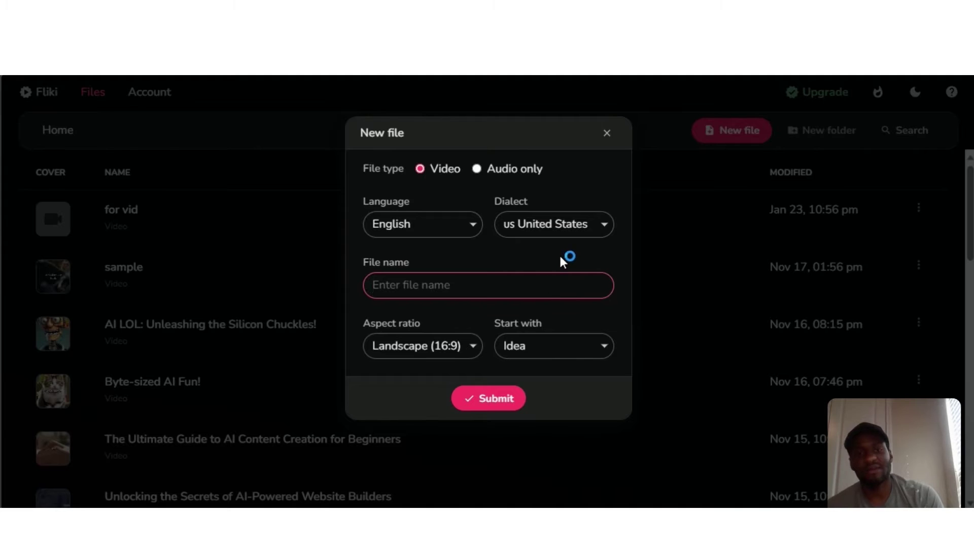
type("V")
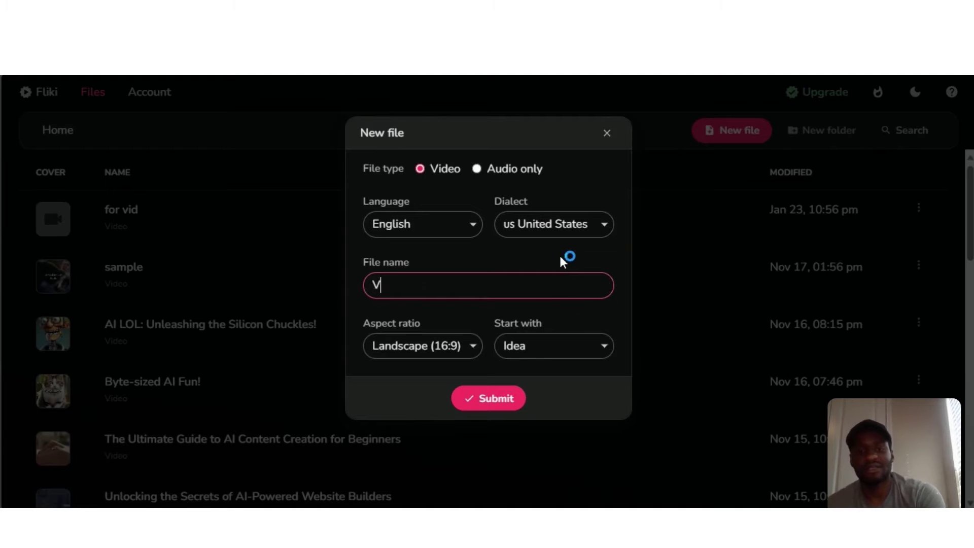
type("ideo Test")
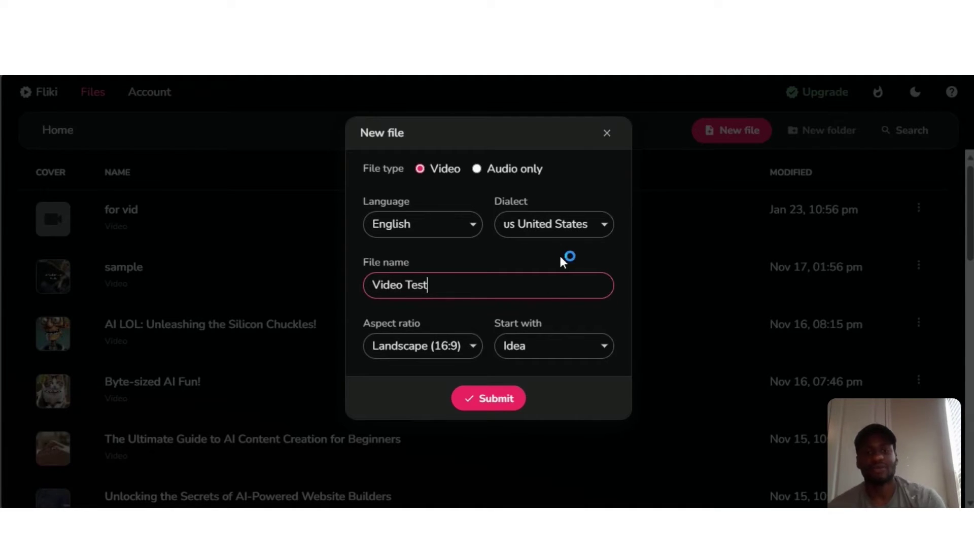
left_click(453, 344)
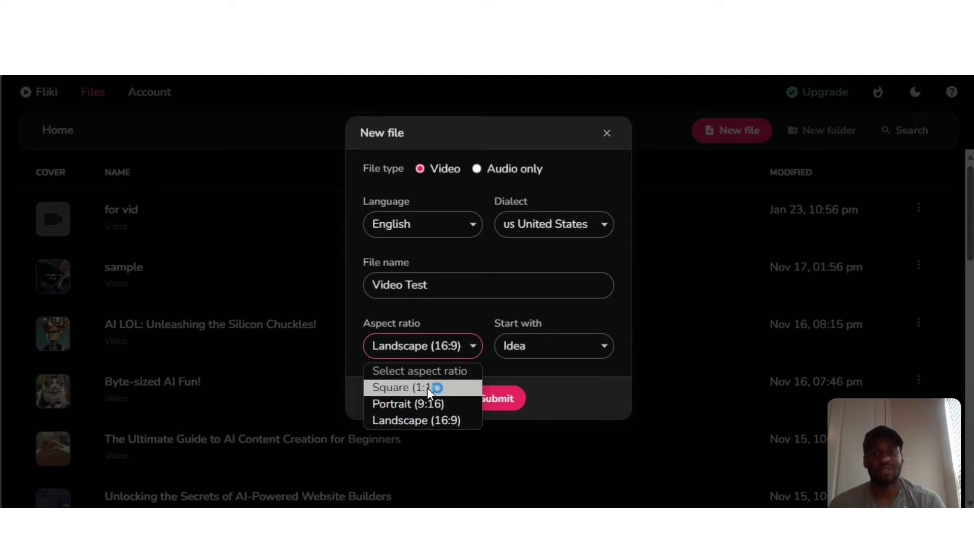
left_click(403, 419)
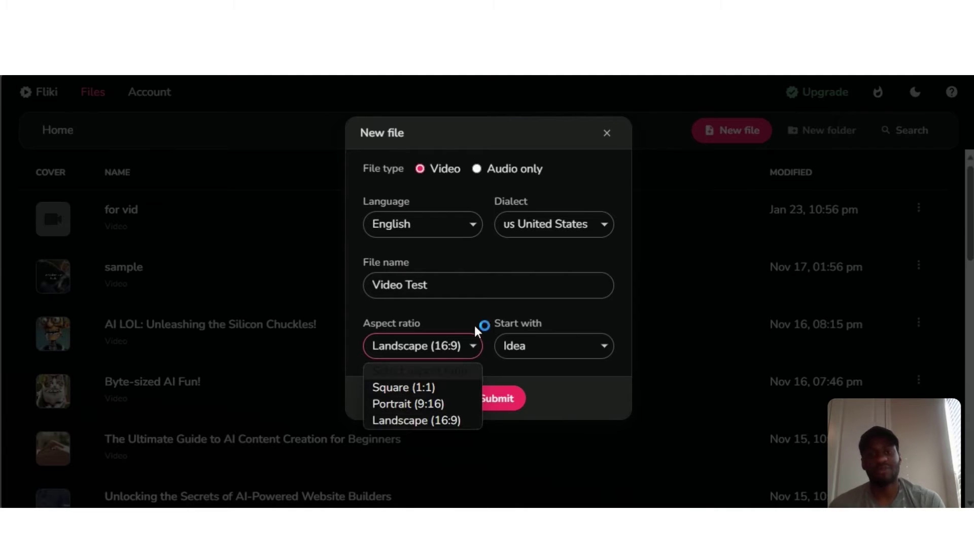
left_click(534, 350)
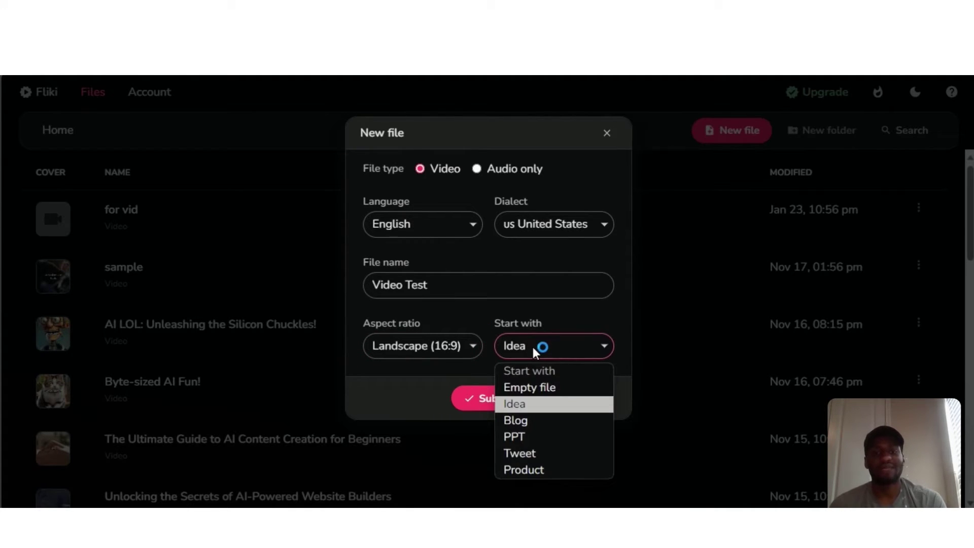
left_click(546, 387)
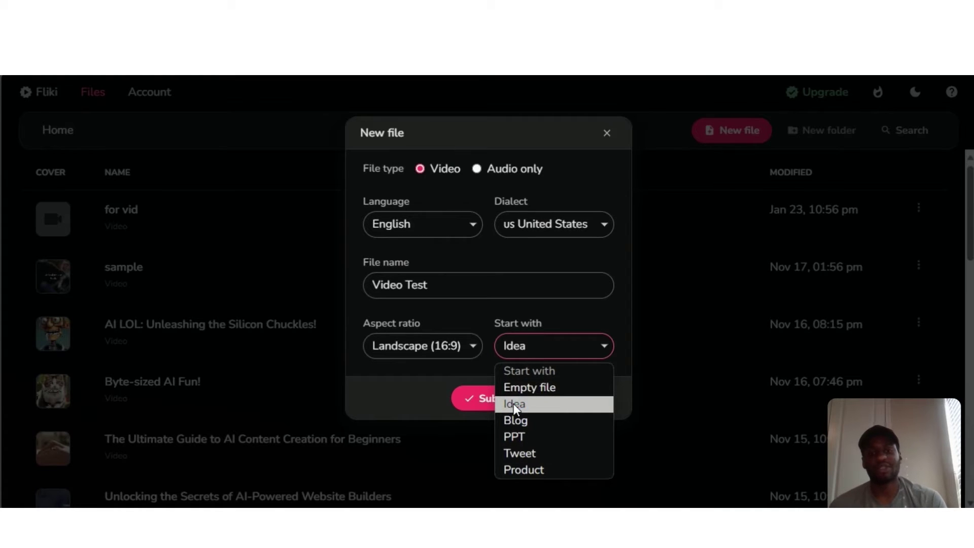
left_click(462, 370)
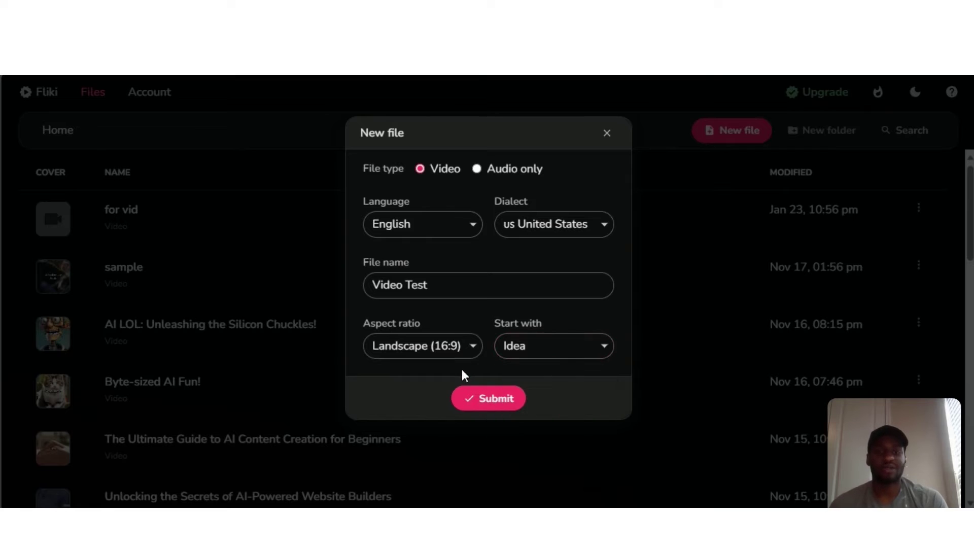
left_click(507, 399)
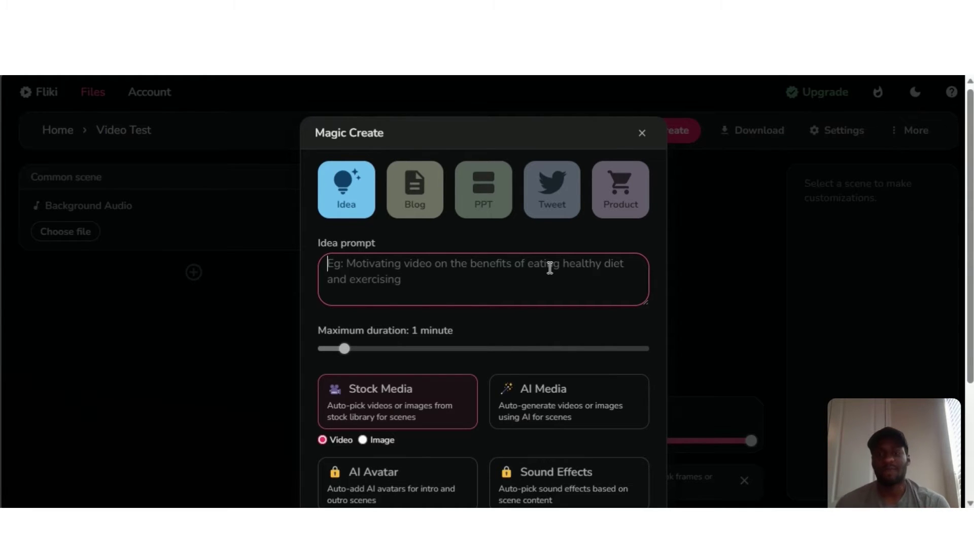
Enter "Being Healthy as a man" as the idea prompt for Magic Create
type("Being")
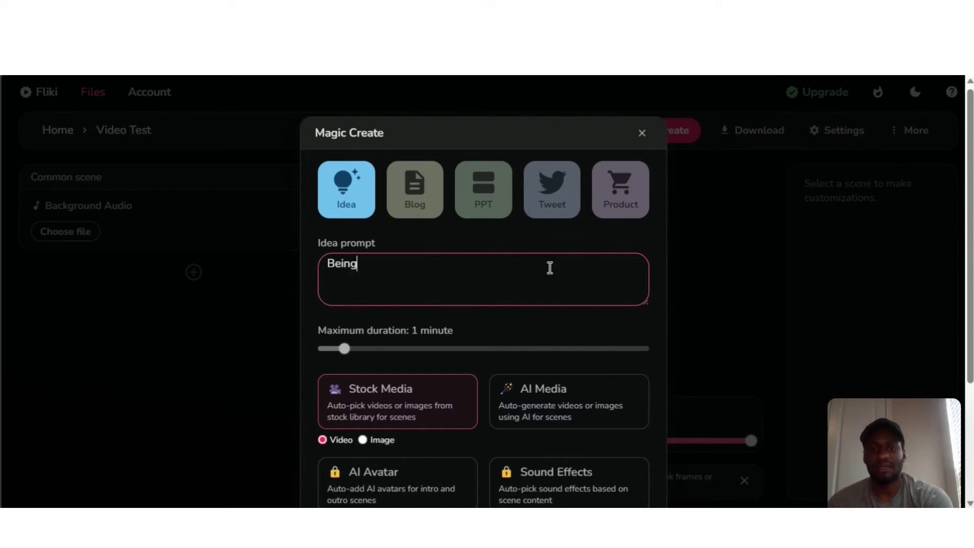
type(" Health")
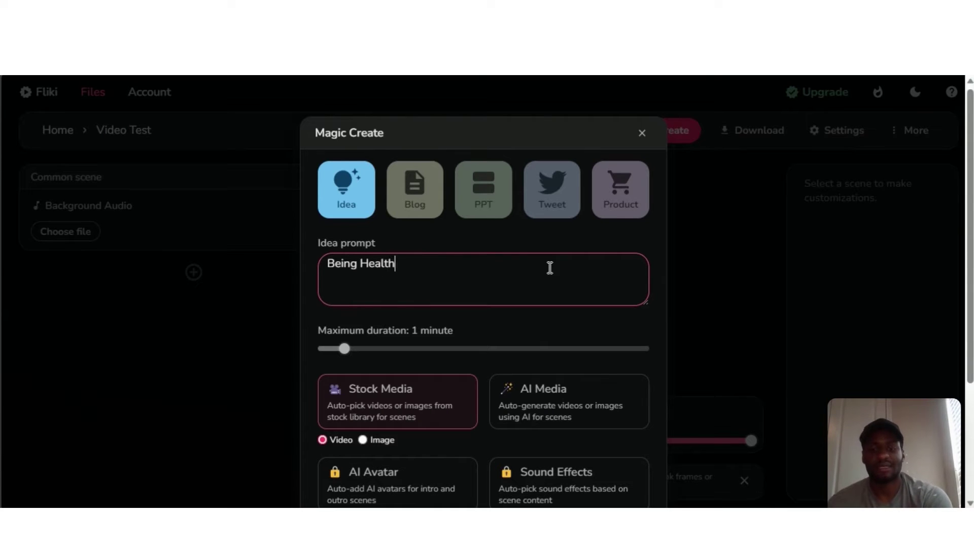
type("y as a a ")
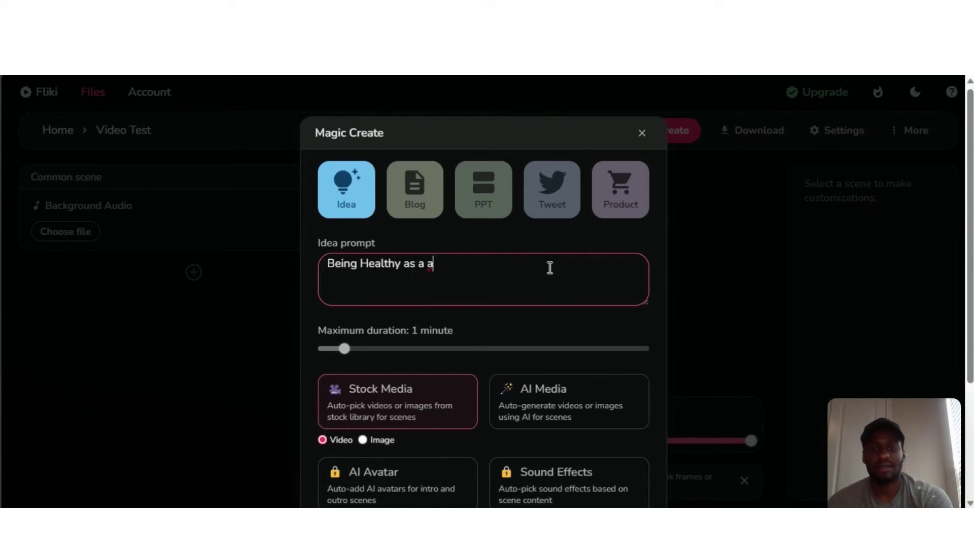
key("BackSpace")
key("BackSpace")
type("man")
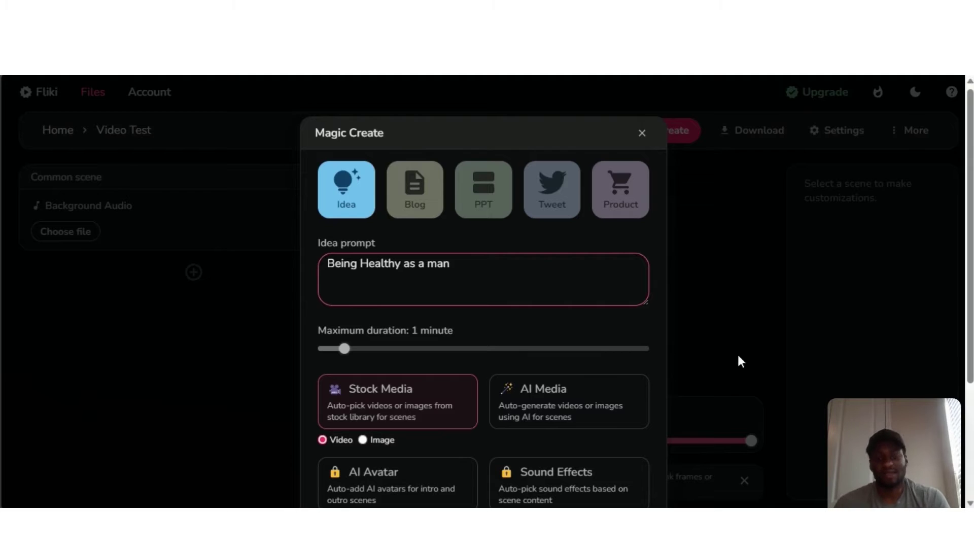
Review the Magic Create options and generate the video with stock video media and a maximum duration of 1 minute
scroll(739, 354, "down", 3)
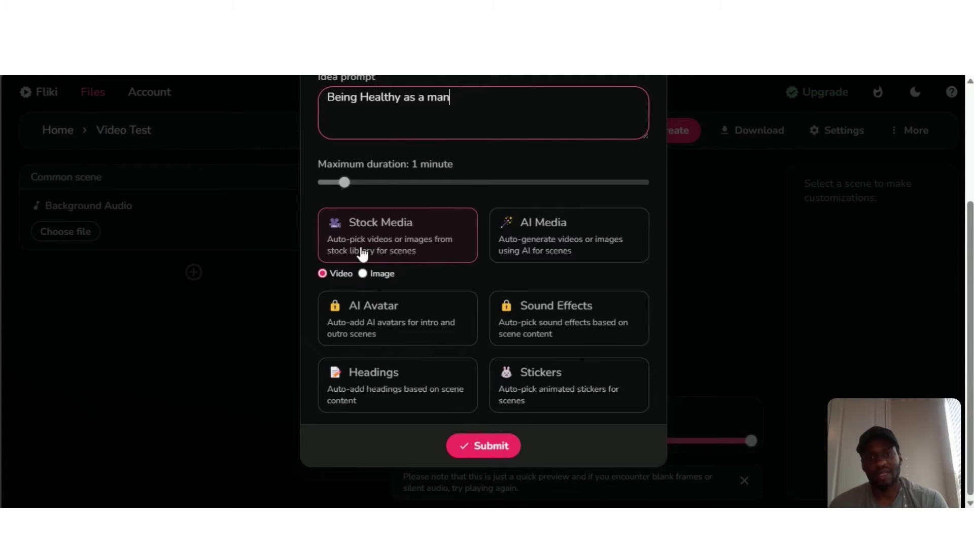
scroll(422, 188, "up", 3)
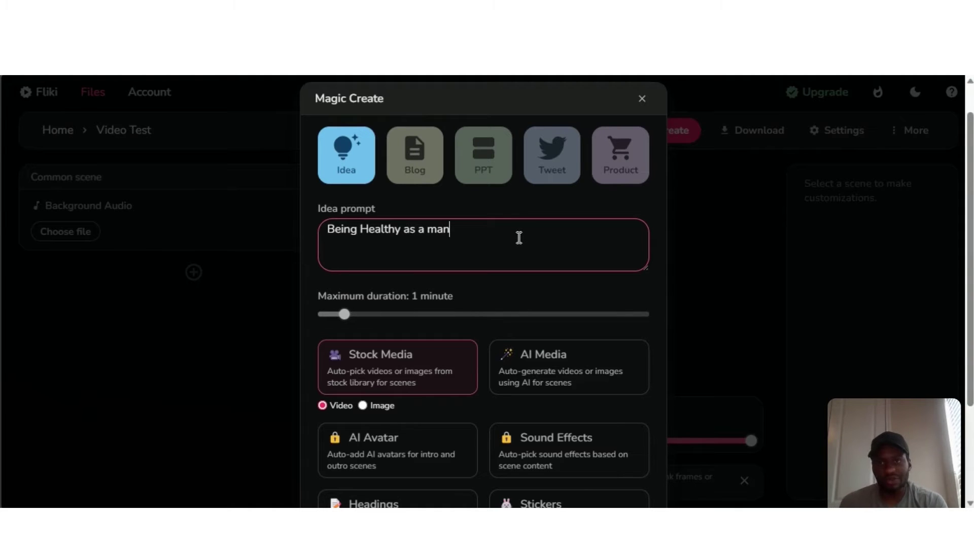
scroll(520, 238, "down", 3)
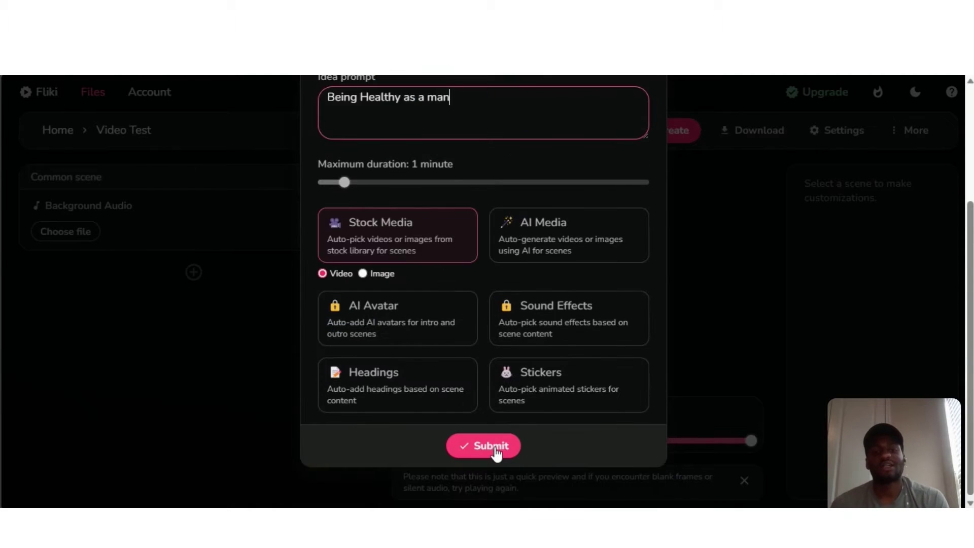
left_click(495, 449)
left_click(496, 452)
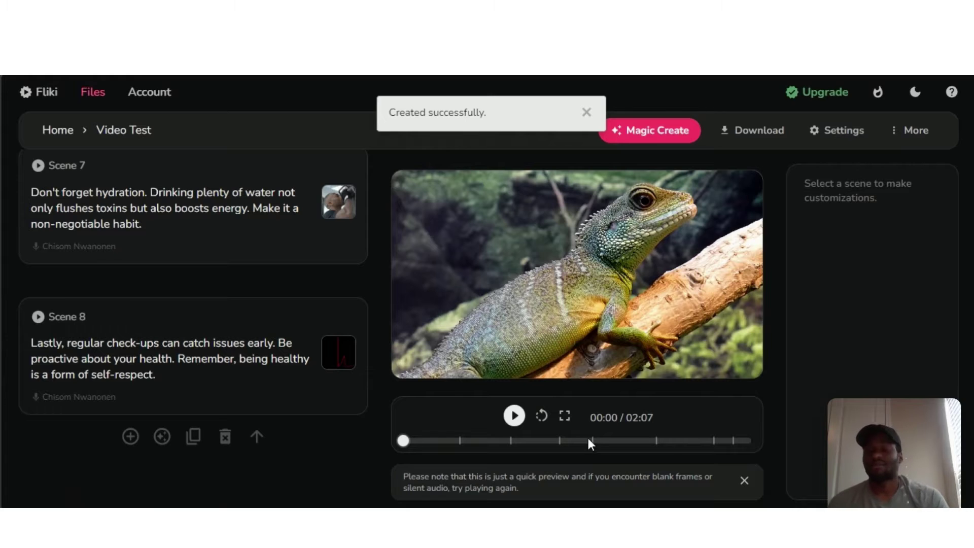
Open Scene 1, "Mastering Men's Health: A Guide to Vitality", for editing
scroll(191, 288, "up", 15)
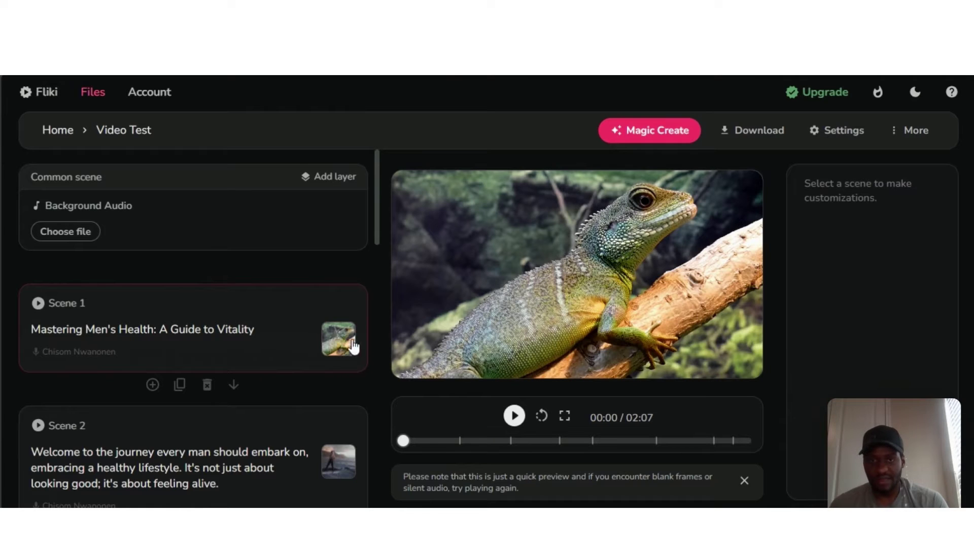
mouse_move(81, 362)
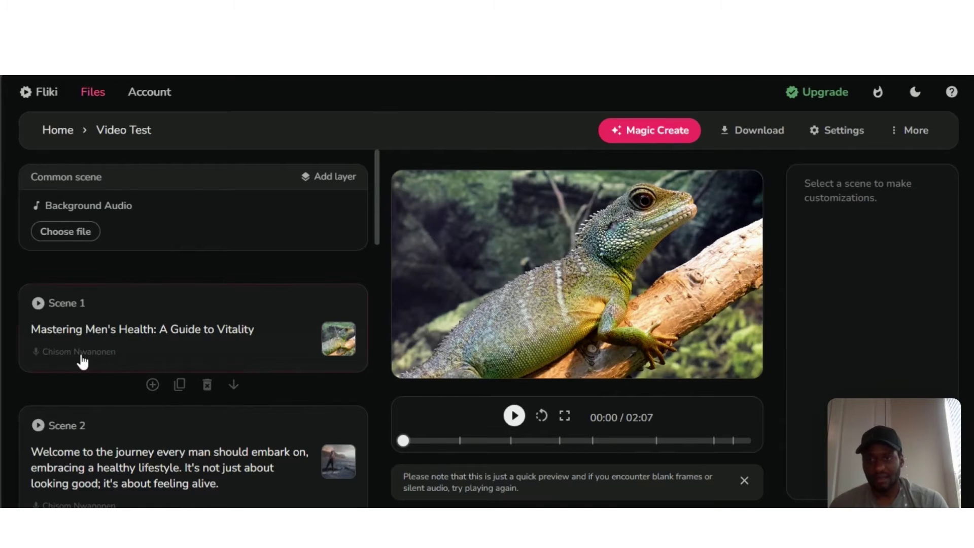
left_click(164, 361)
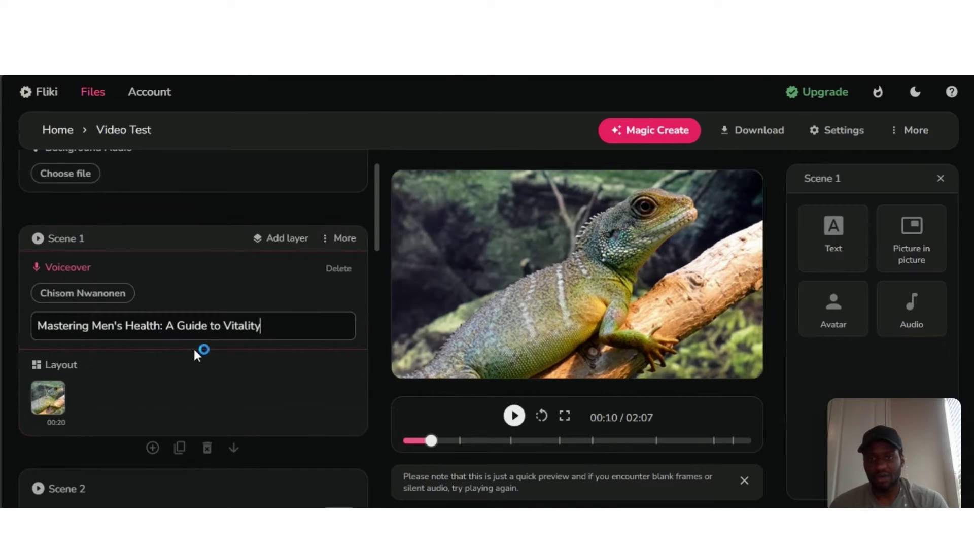
Switch the Scene 1 voiceover to the Nigerian English voice Abeo, previewing it first, and apply it to all the voiceovers
left_click(57, 294)
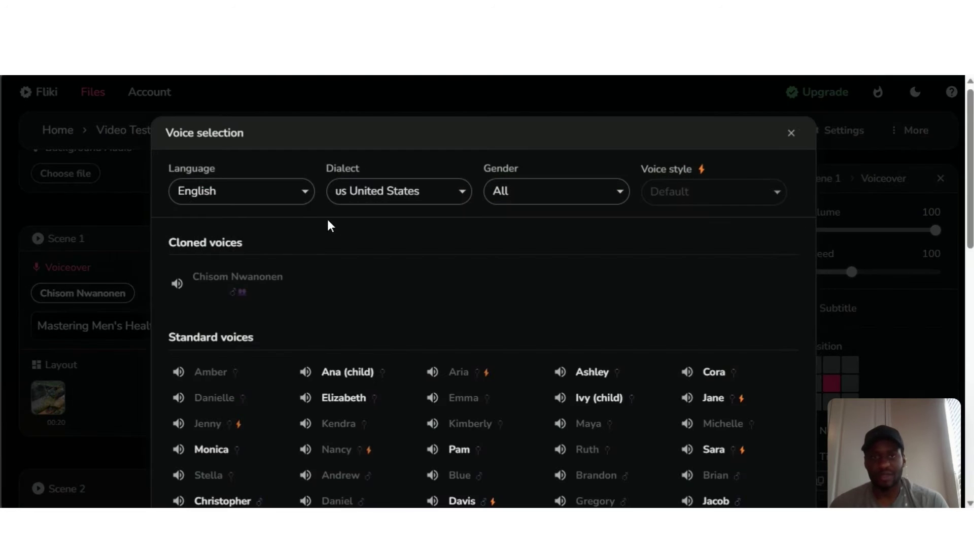
left_click(385, 193)
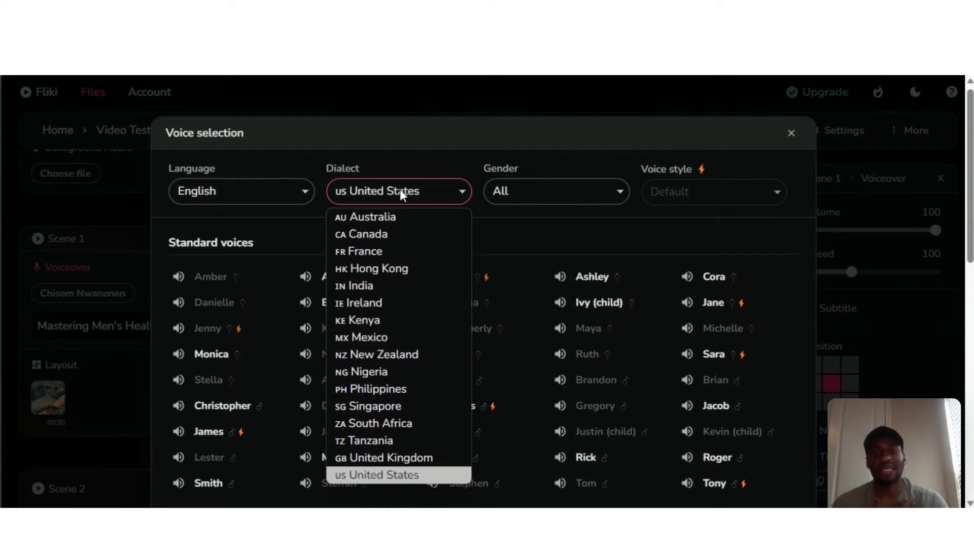
left_click(400, 373)
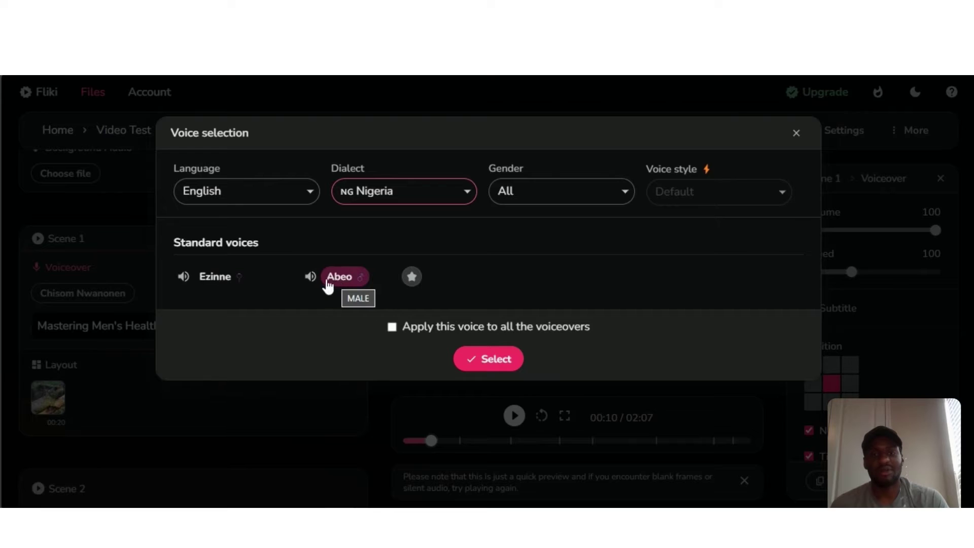
left_click(311, 277)
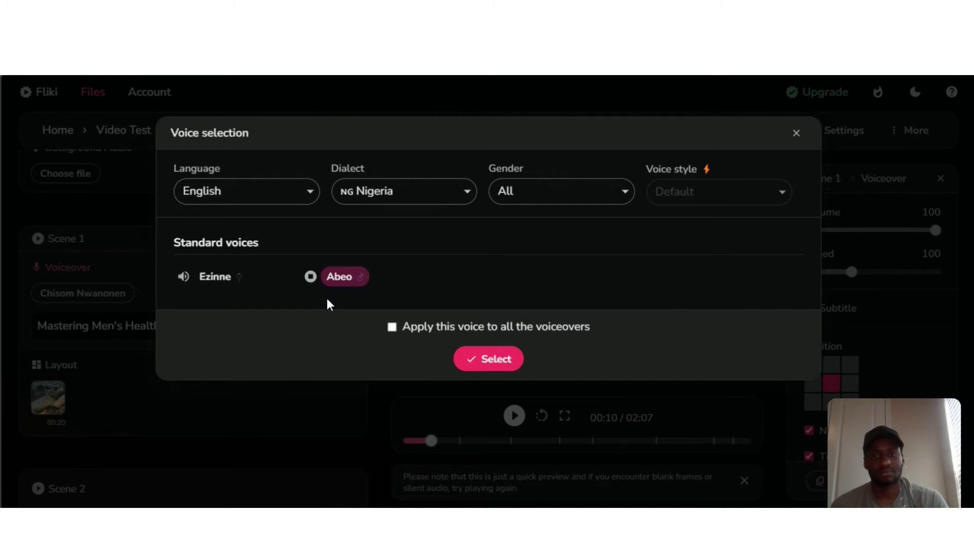
left_click(310, 277)
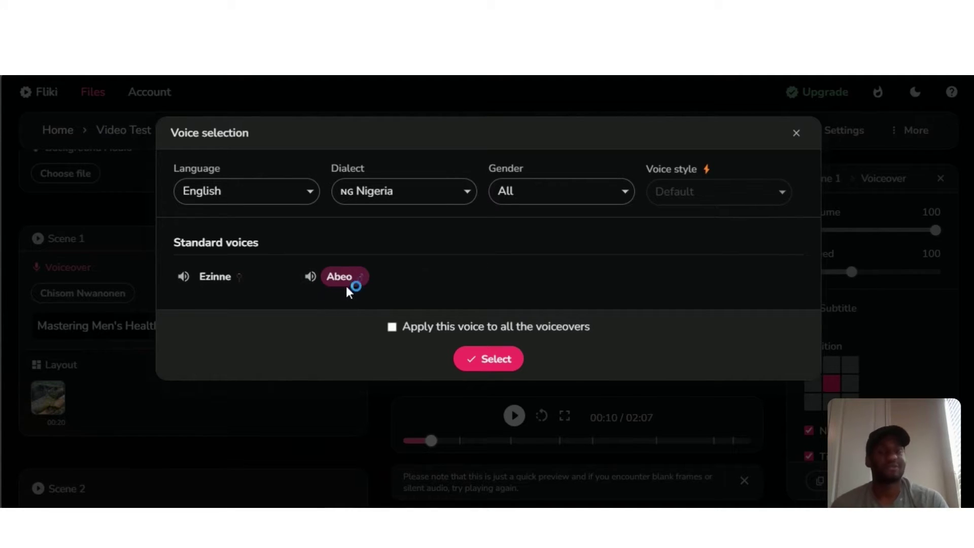
left_click(393, 327)
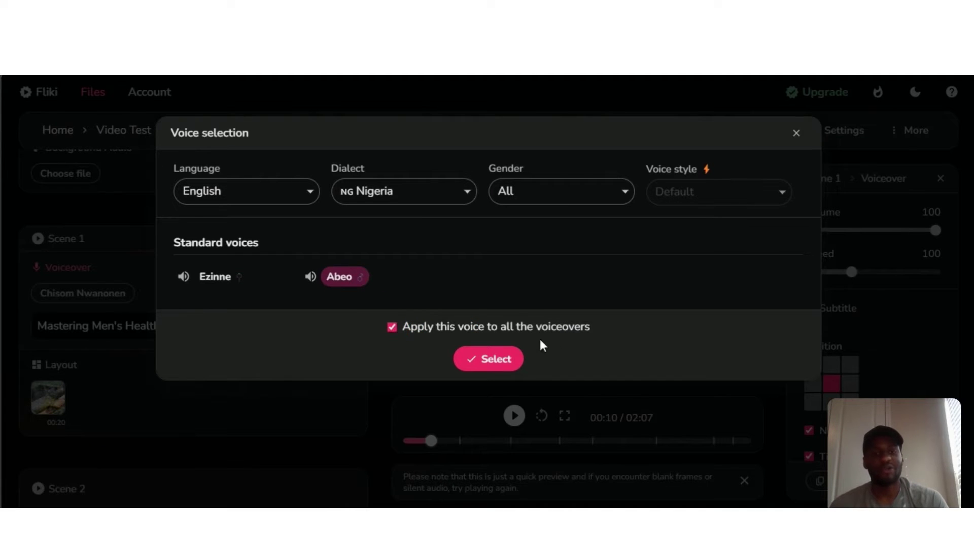
left_click(488, 360)
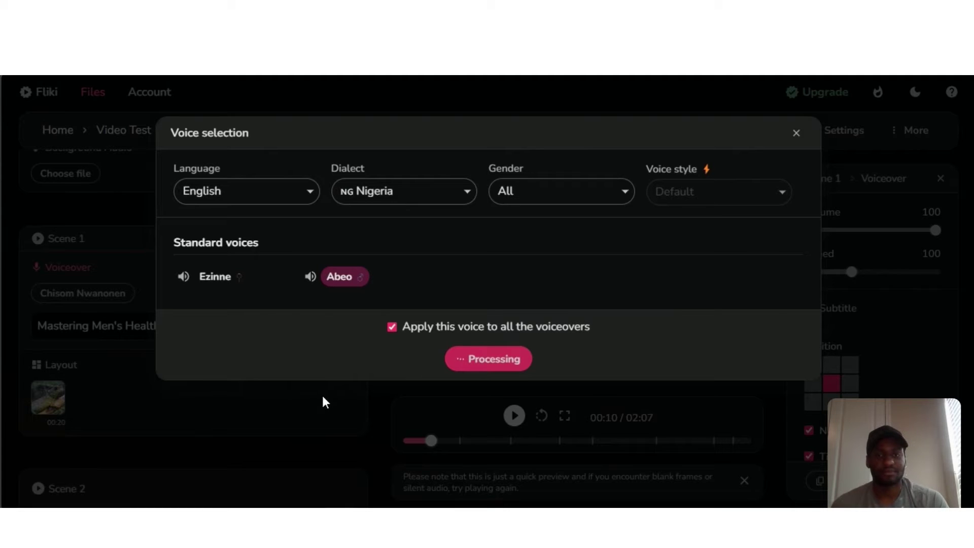
scroll(304, 413, "up", 1)
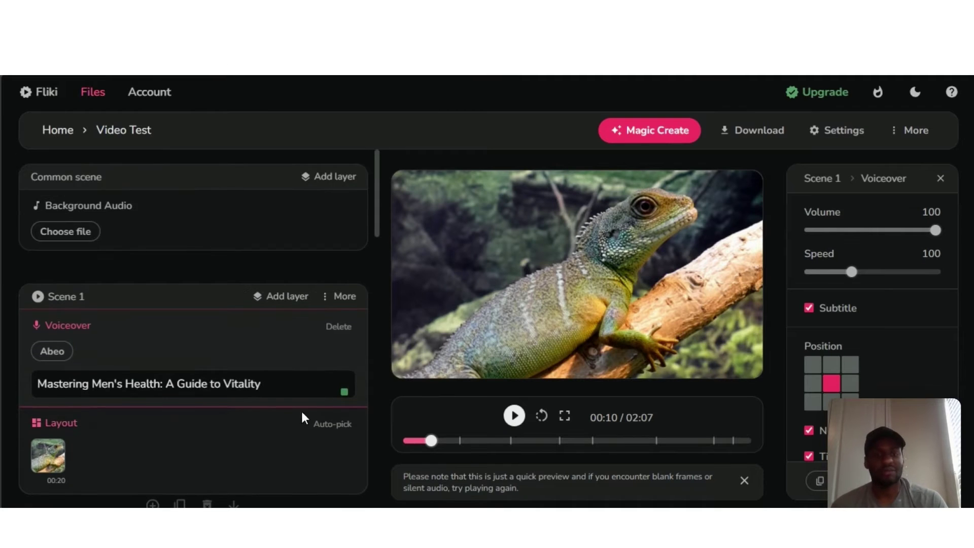
Examine Scene 1's voiceover settings, including volume, speed, and the subtitle's position, nudge, tilt, font and size
scroll(302, 417, "down", 3)
scroll(283, 391, "up", 2)
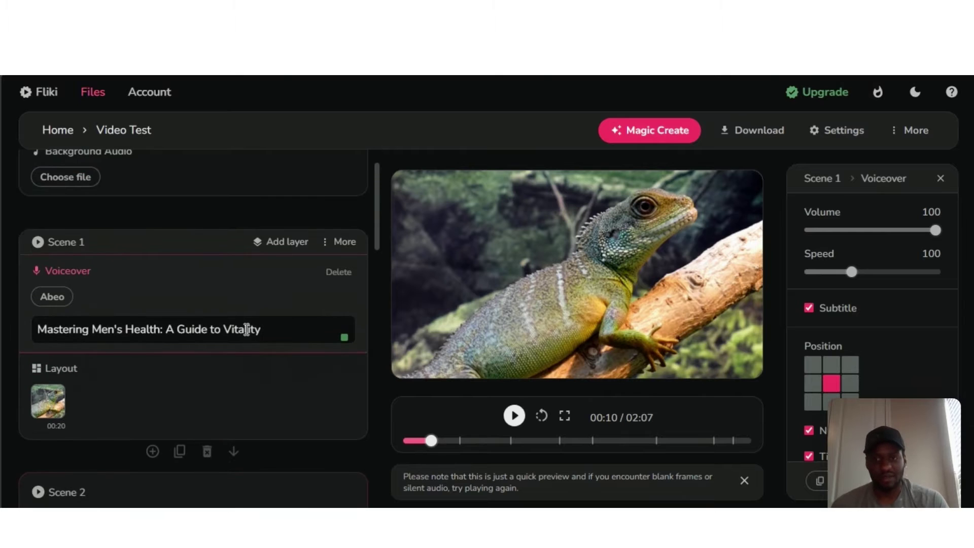
scroll(902, 359, "down", 1)
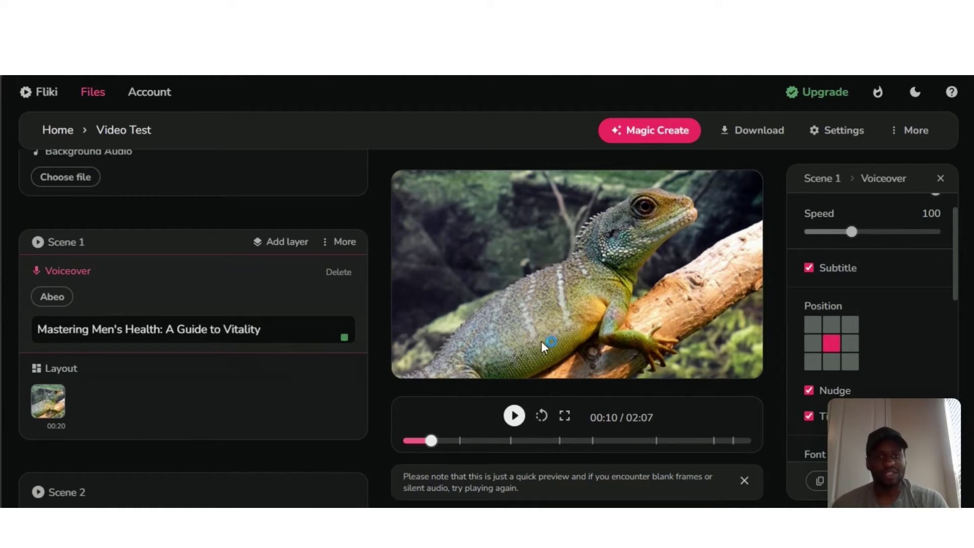
scroll(863, 352, "up", 1)
scroll(866, 352, "down", 1)
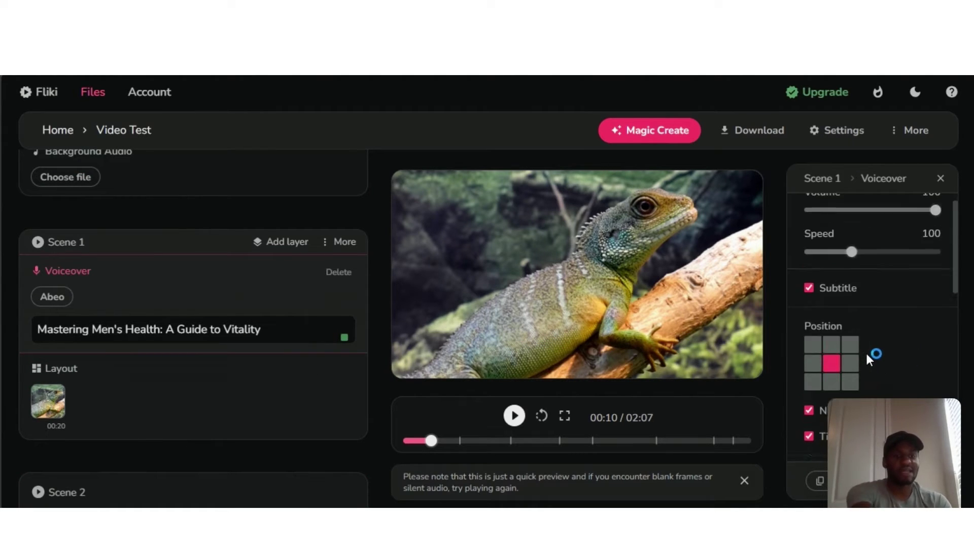
scroll(866, 351, "down", 1)
scroll(837, 320, "up", 1)
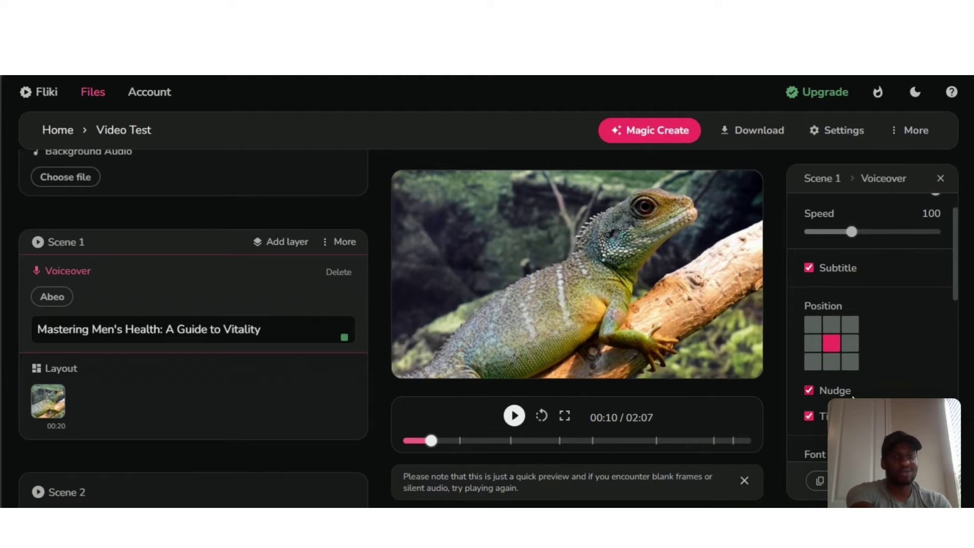
scroll(812, 320, "down", 3)
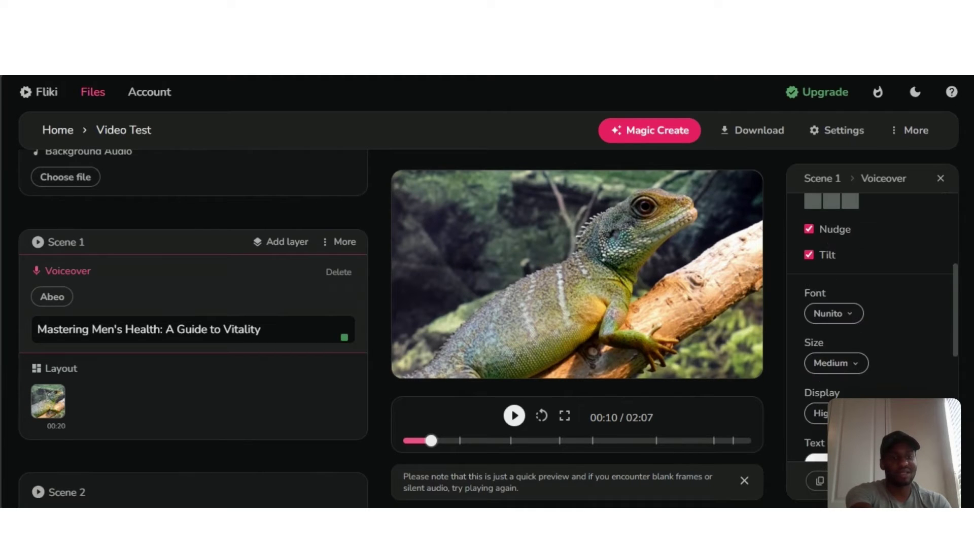
scroll(812, 320, "up", 4)
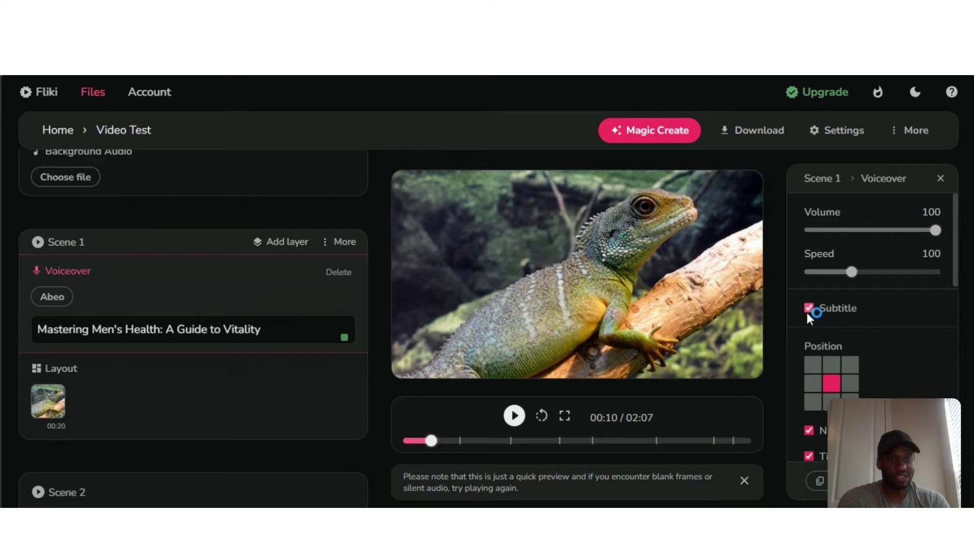
Turn Scene 1's subtitle off and back on, and copy the voiceover settings to all voiceover layers in the file
left_click(809, 310)
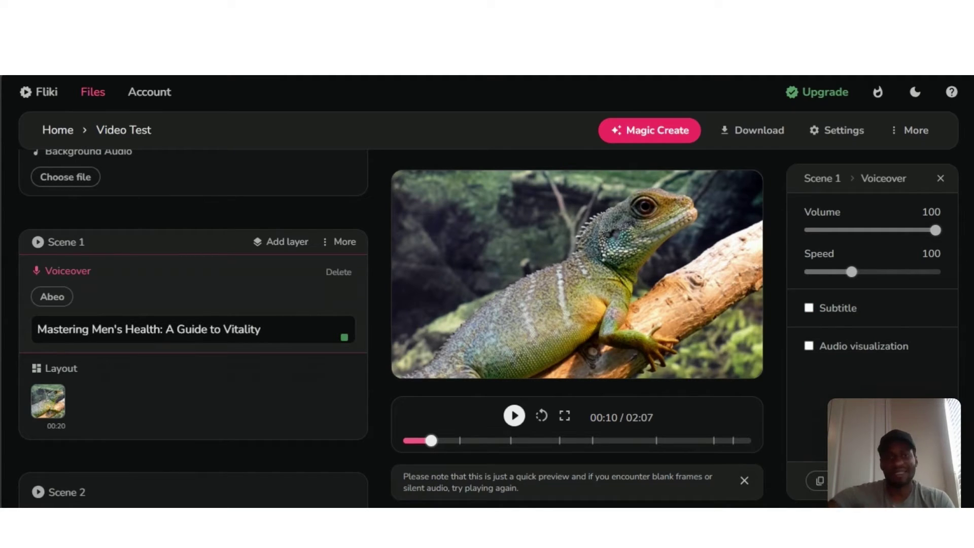
left_click(809, 308)
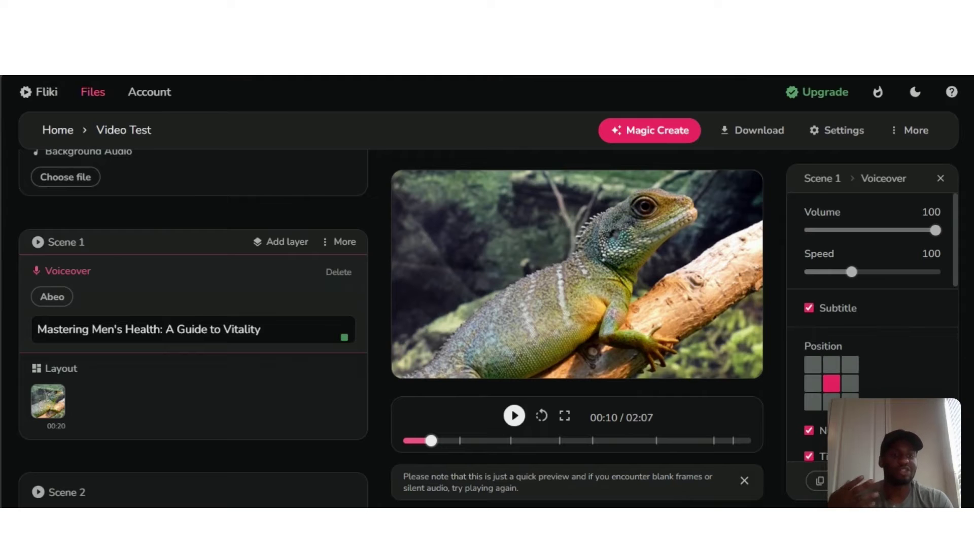
left_click(820, 480)
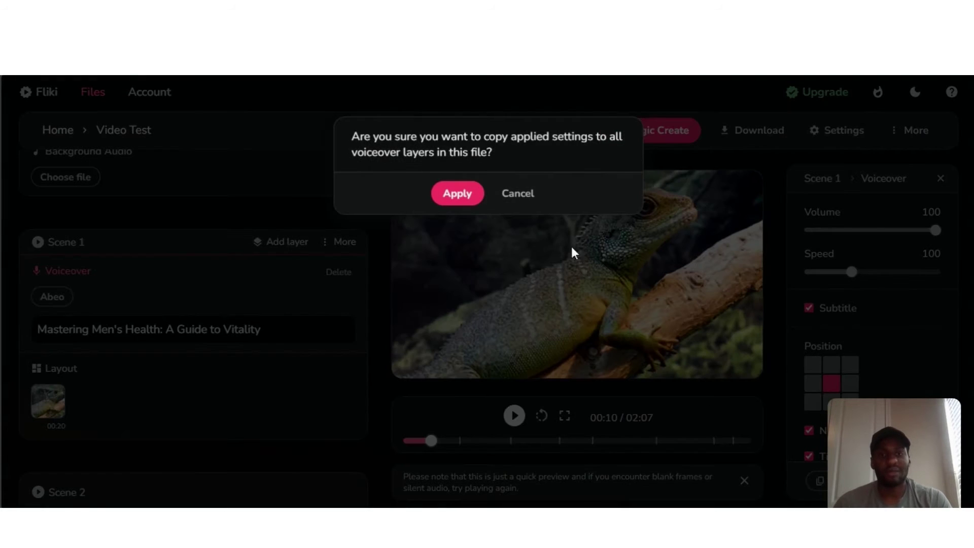
left_click(460, 195)
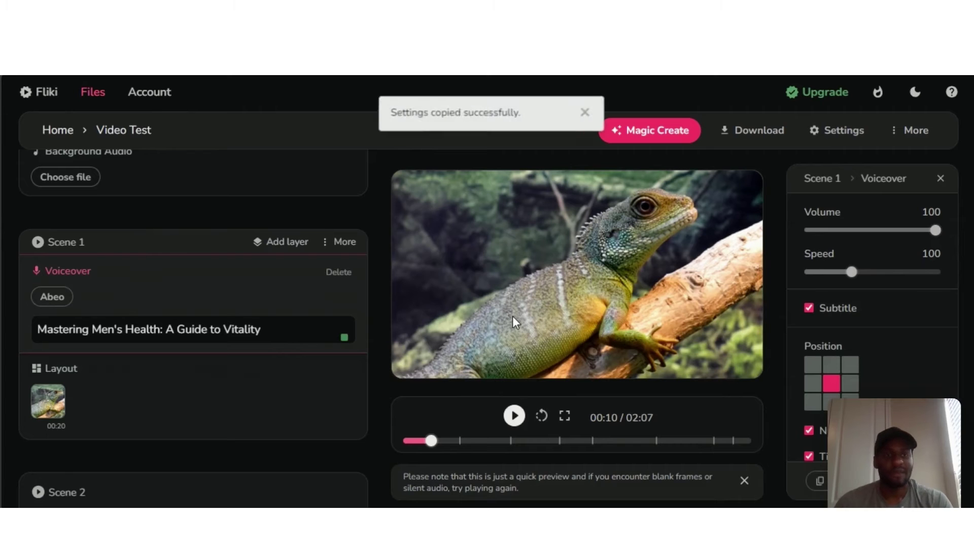
Open the media picker for Scene 1's layout clip and browse the stock library's videos, images and GIFs
left_click(311, 368)
scroll(308, 363, "up", 1)
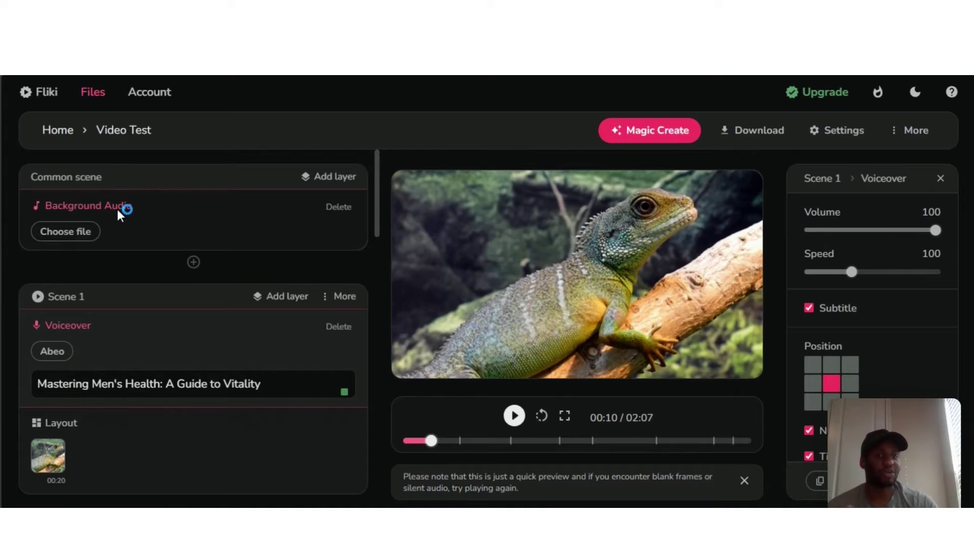
scroll(238, 309, "down", 4)
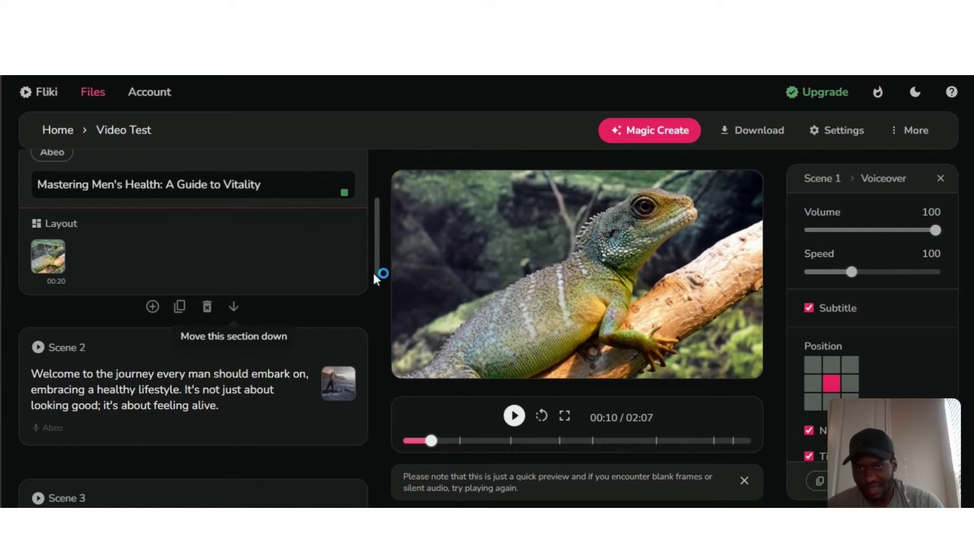
left_click_drag(377, 274, 380, 213)
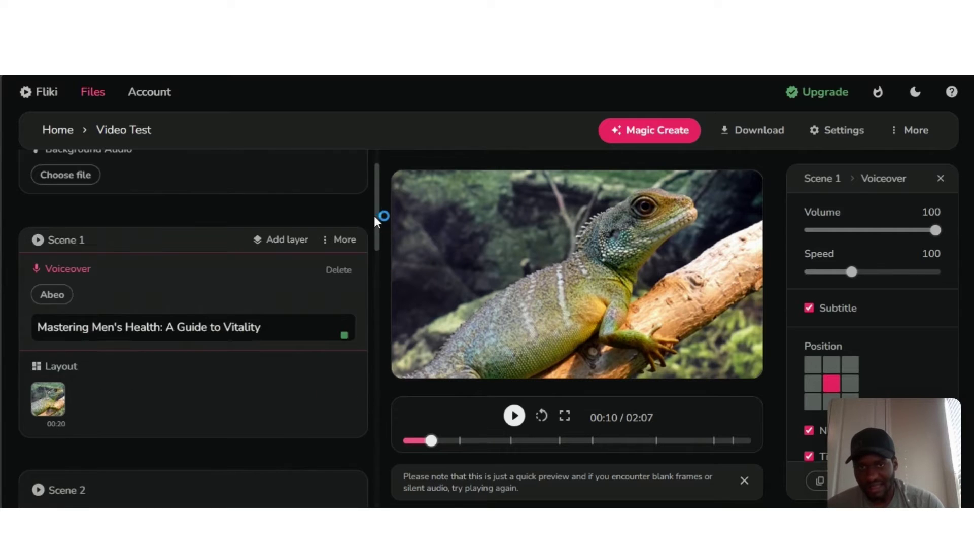
left_click(48, 400)
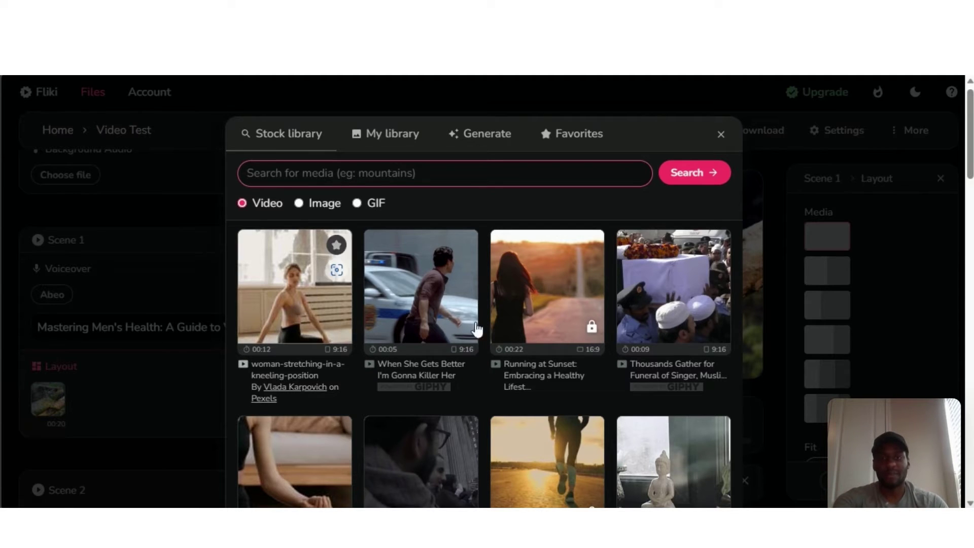
left_click(315, 205)
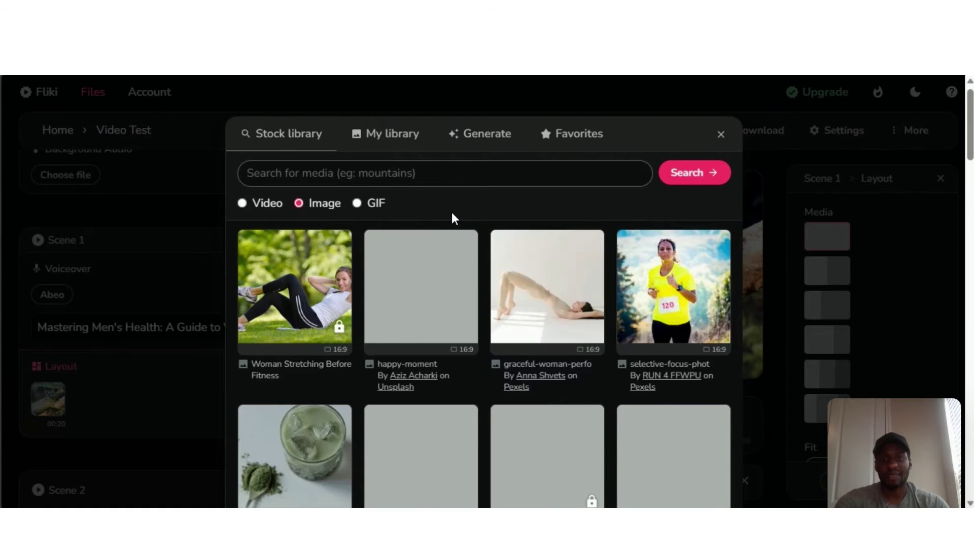
left_click(359, 203)
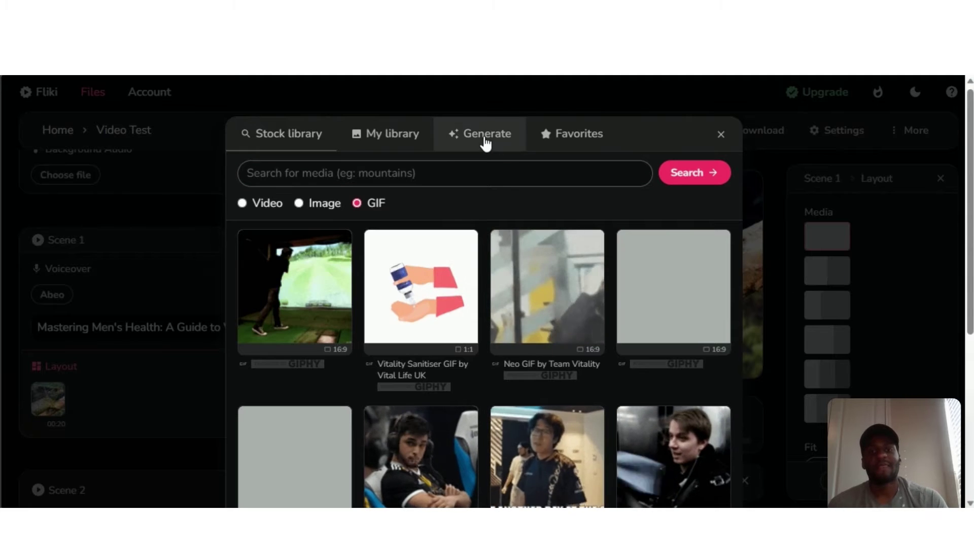
Review the AI media generation options for Scene 1, including styles, instructions and the Video type, and close the media picker
left_click(486, 140)
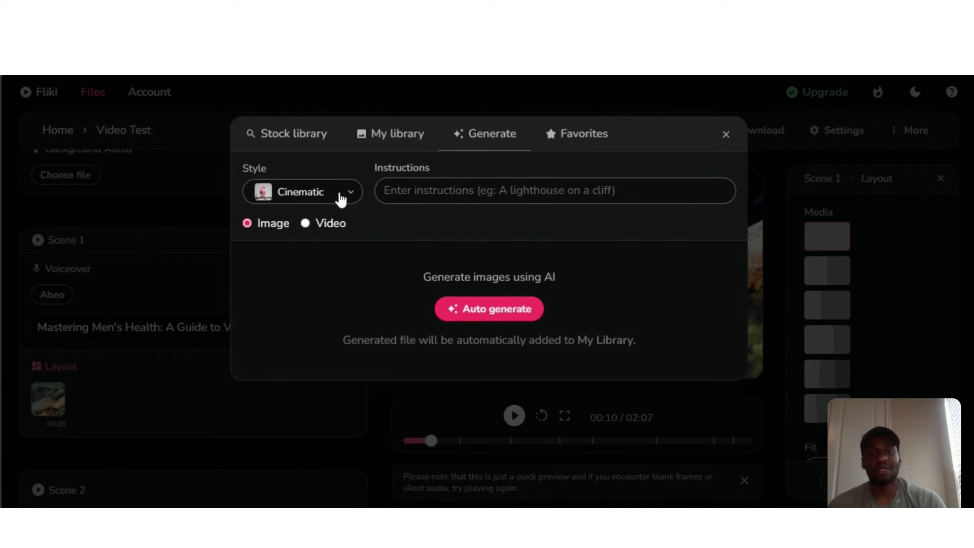
left_click(481, 199)
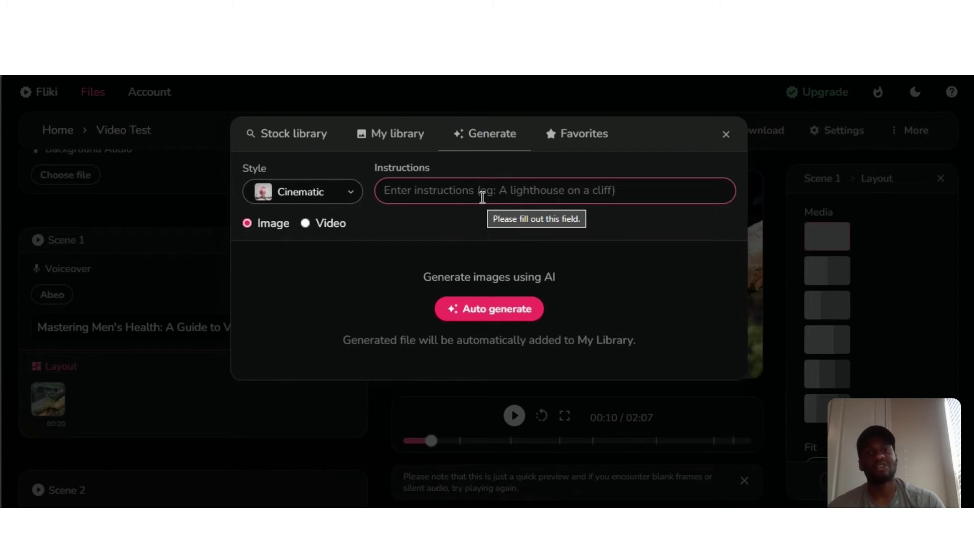
left_click(394, 209)
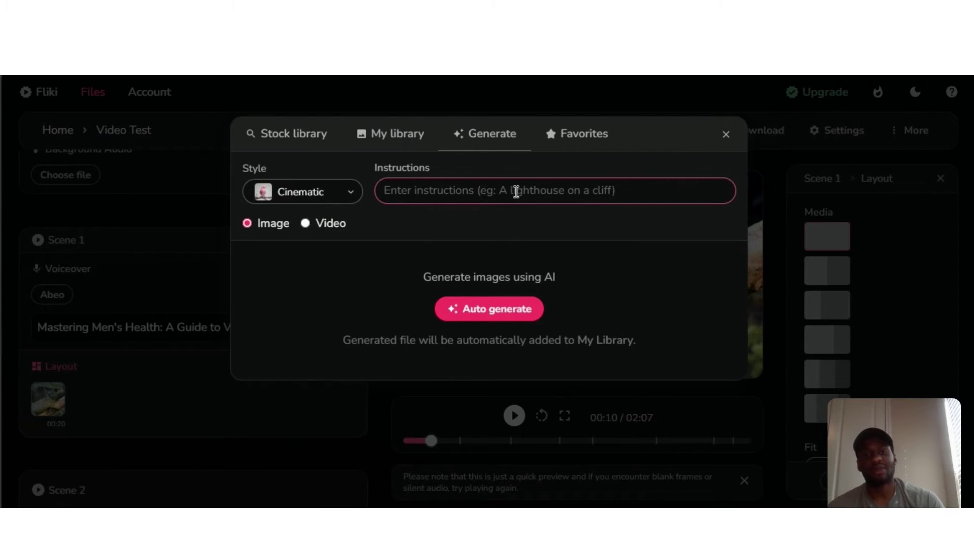
left_click(306, 193)
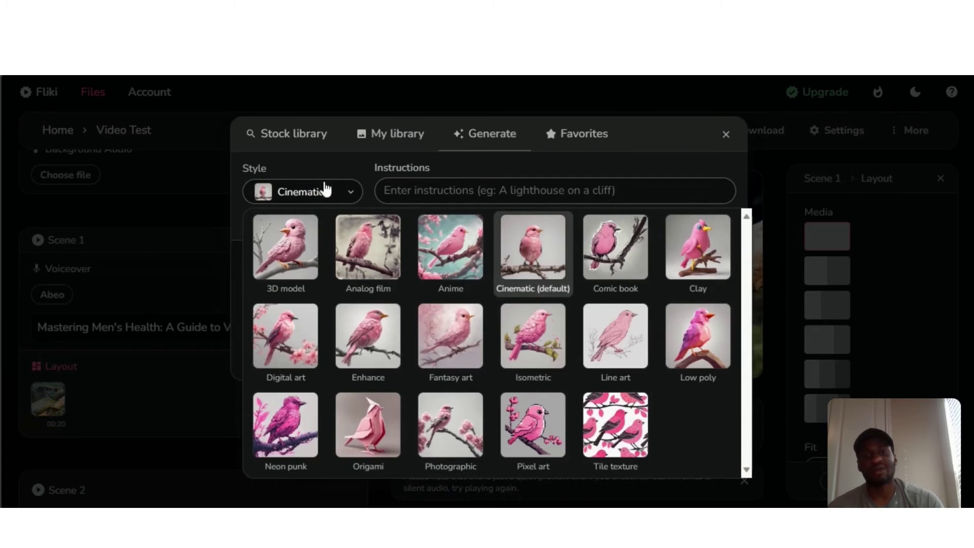
left_click(340, 167)
left_click(329, 225)
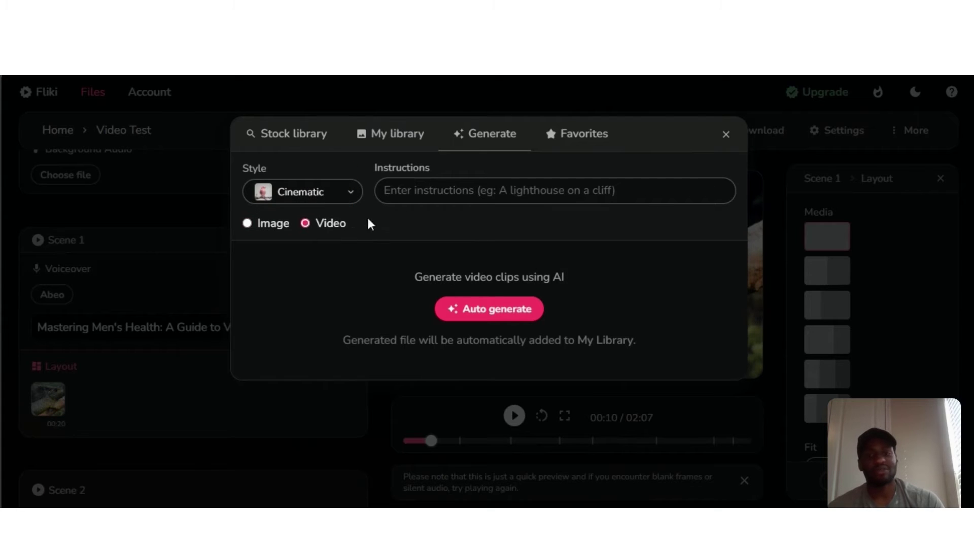
left_click(726, 136)
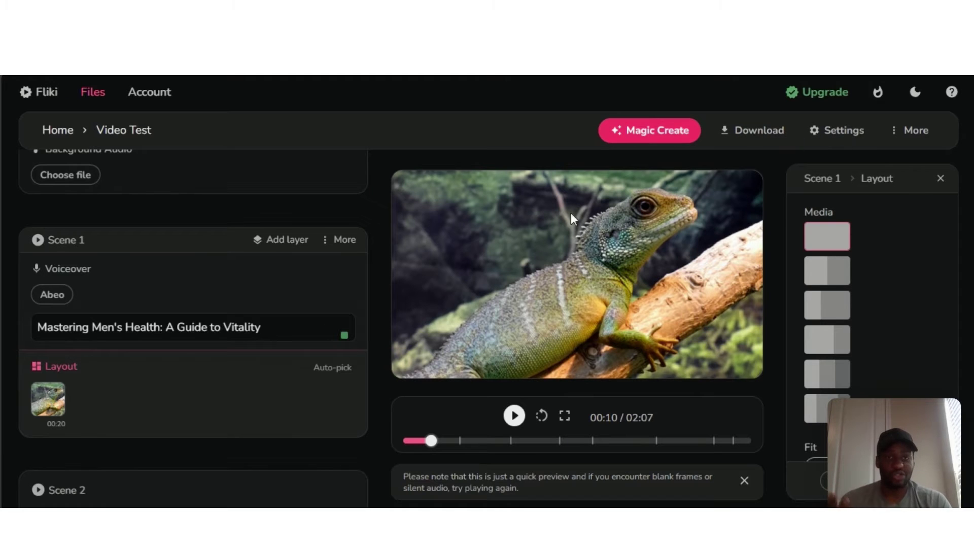
Play the video preview to check the new voiceover, pause it during the vegetable-chopping scene, and look over the scene list
scroll(187, 360, "down", 2)
scroll(191, 362, "down", 3)
scroll(256, 360, "up", 6)
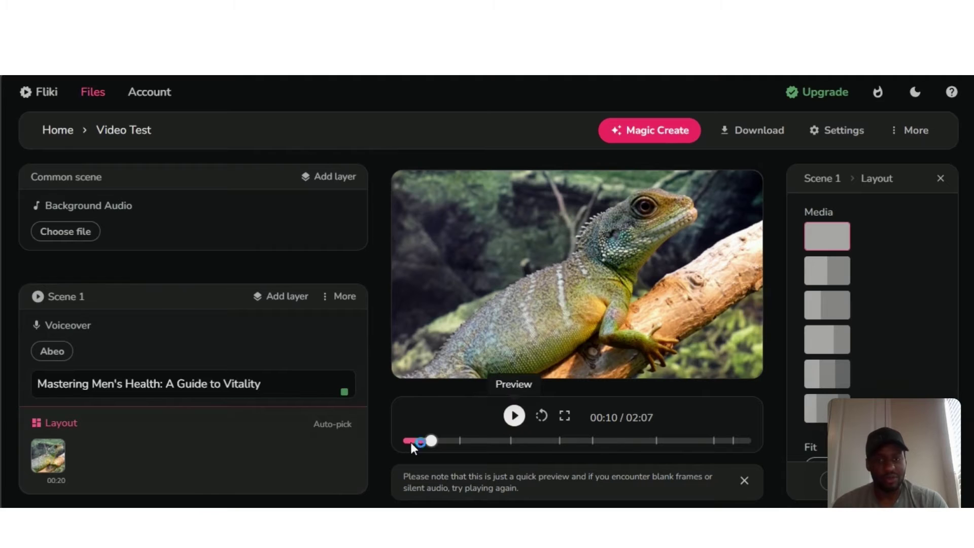
left_click(437, 432)
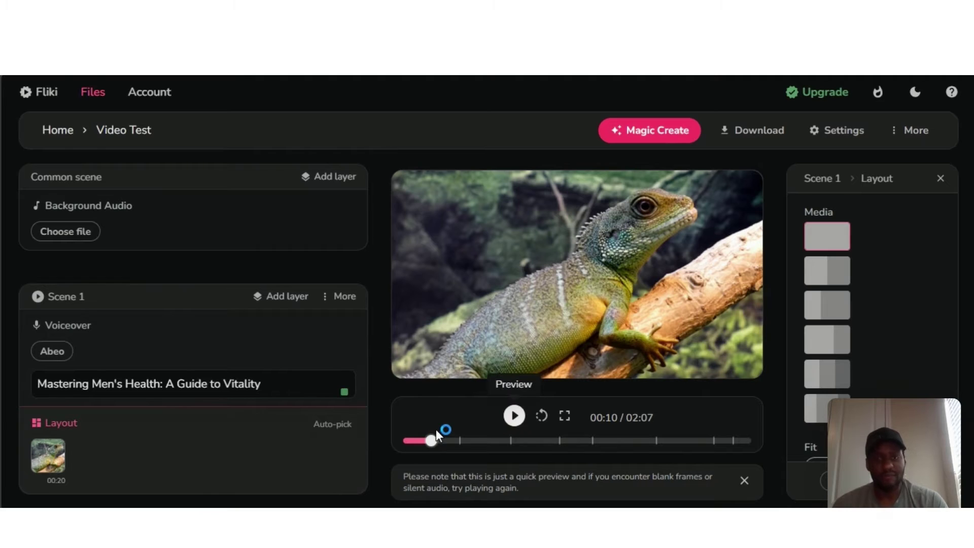
left_click(514, 418)
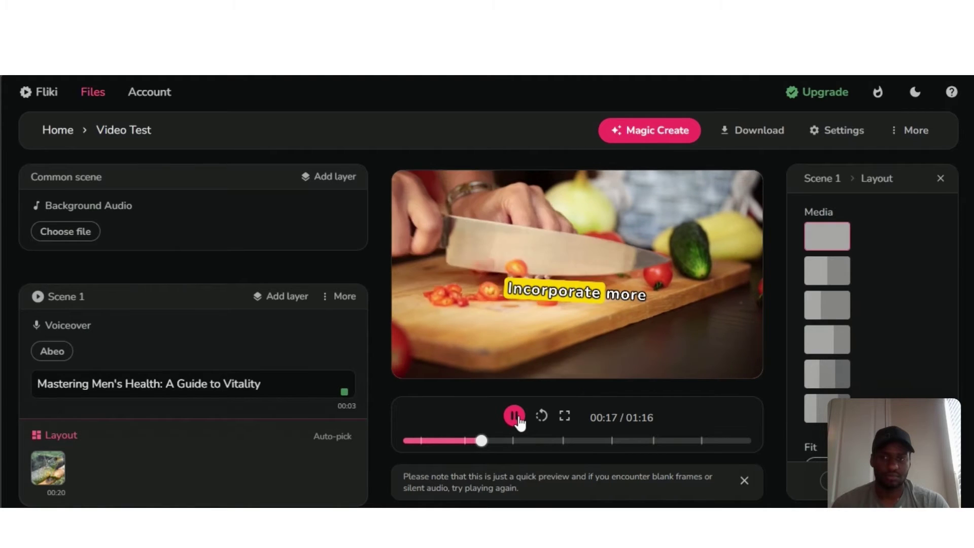
left_click(515, 417)
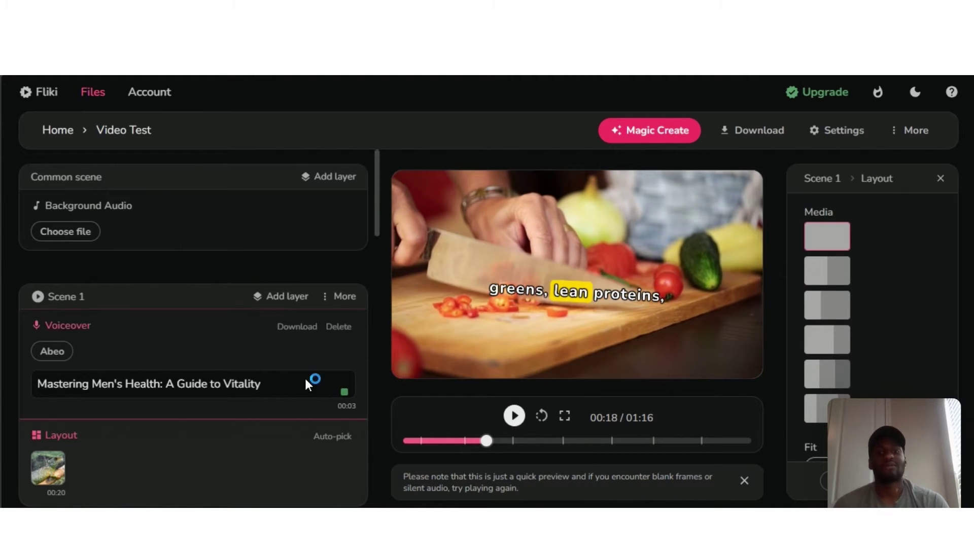
scroll(304, 376, "down", 4)
scroll(168, 363, "up", 4)
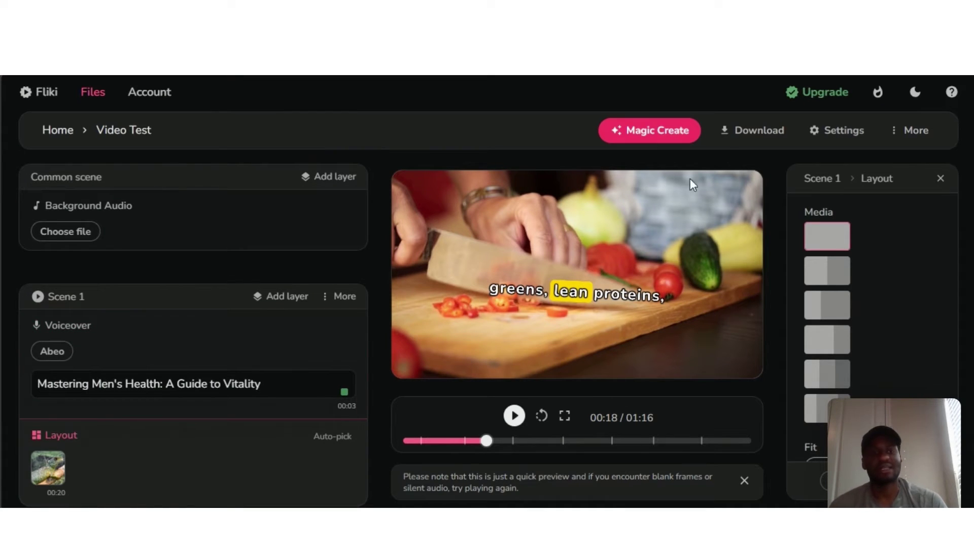
Look over the Magic Create source types, close them, and start a new export of the Video Test file
left_click(674, 135)
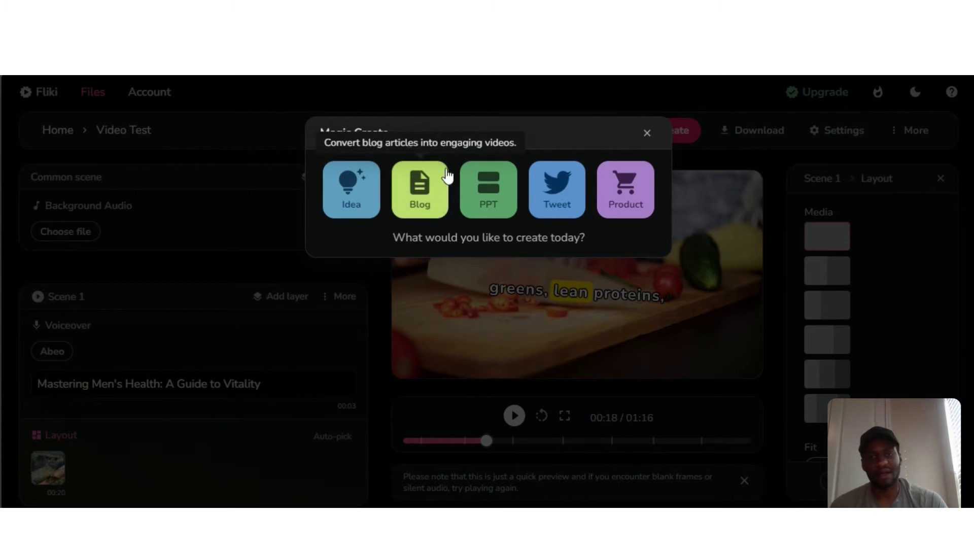
left_click(648, 136)
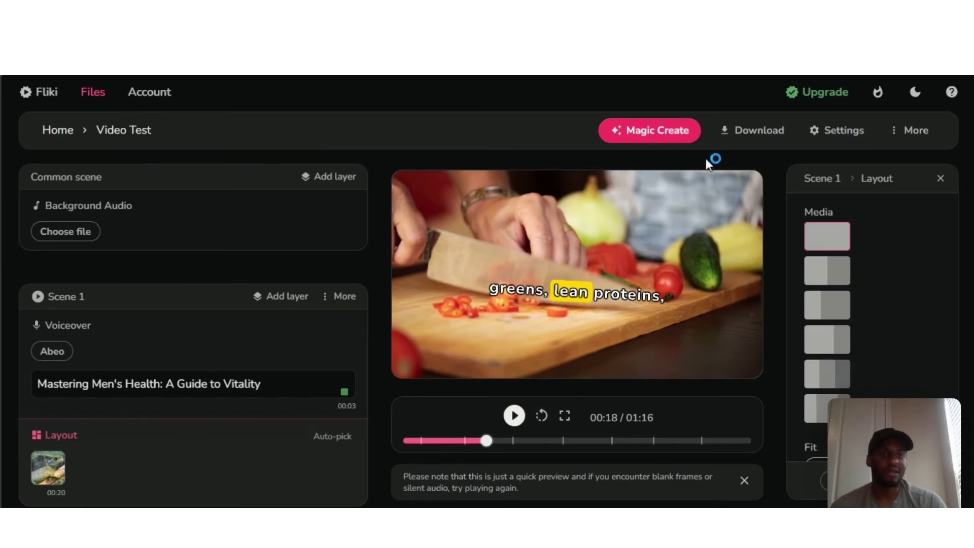
left_click(749, 130)
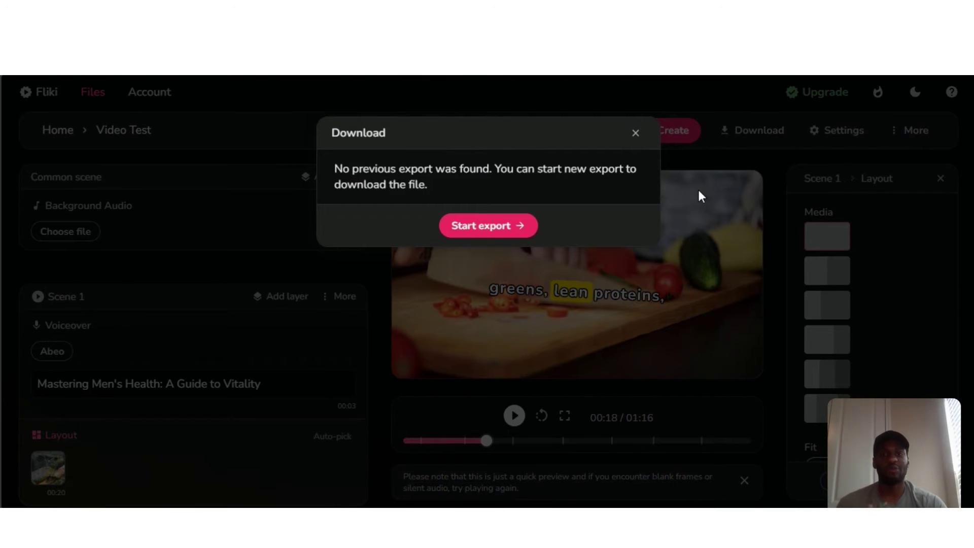
left_click(499, 225)
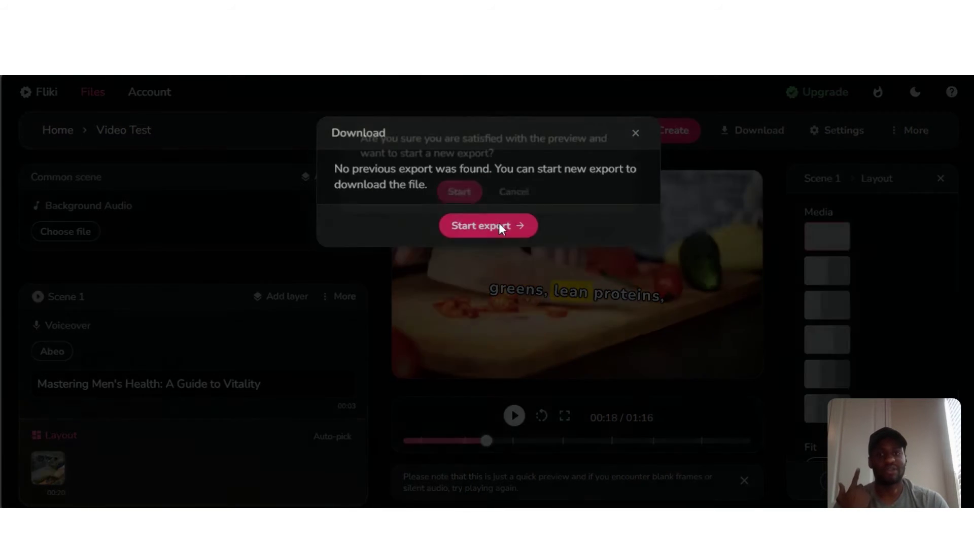
left_click(458, 195)
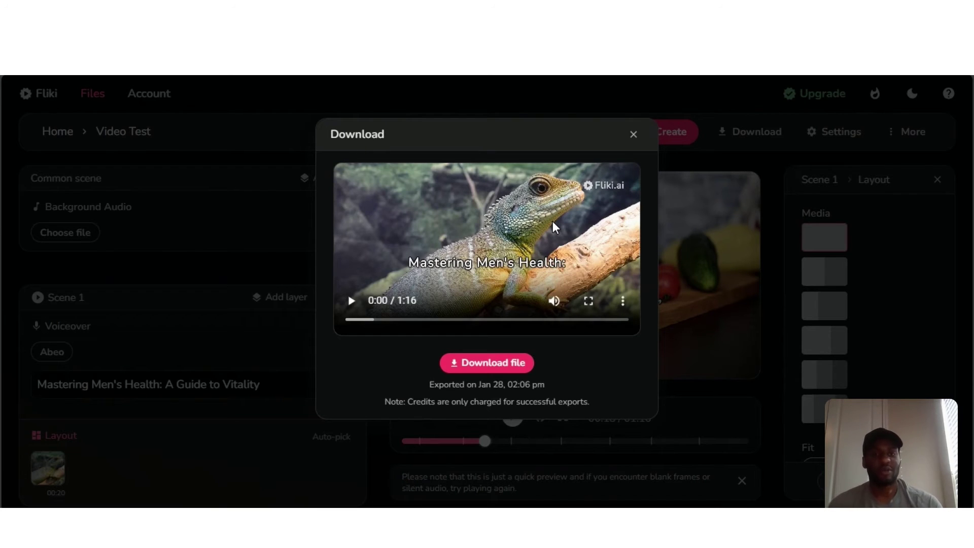
Play the exported video up to the seaside yoga scene, pause it, download the file and close the export window
left_click(352, 301)
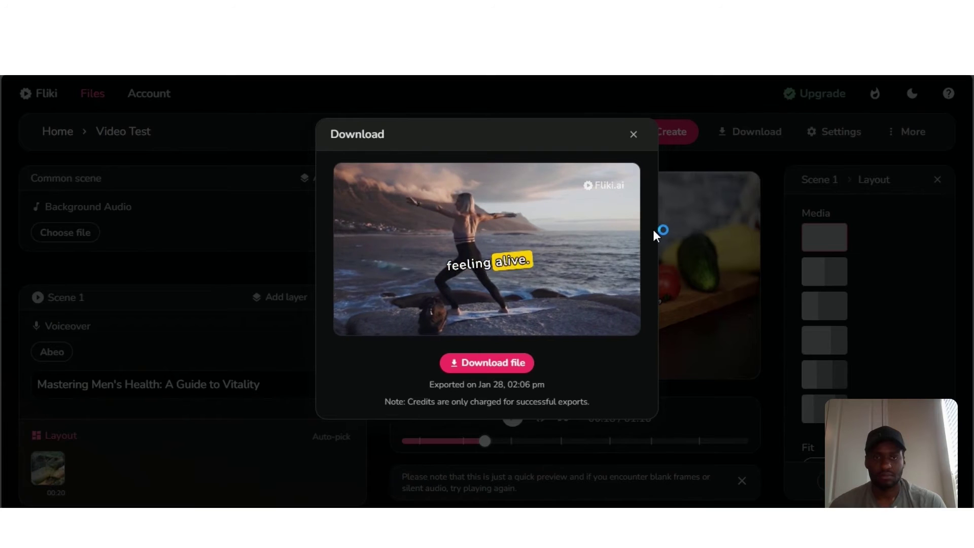
left_click(540, 251)
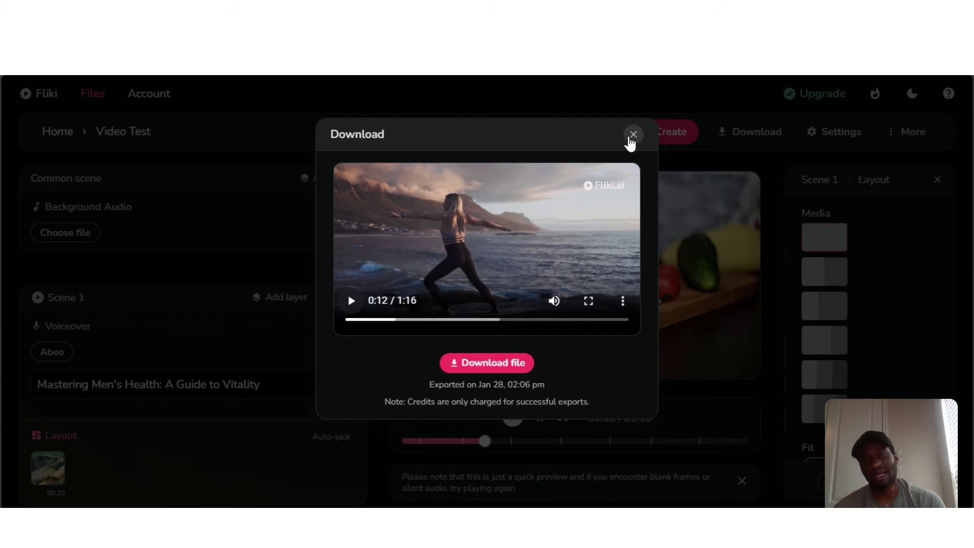
left_click(528, 365)
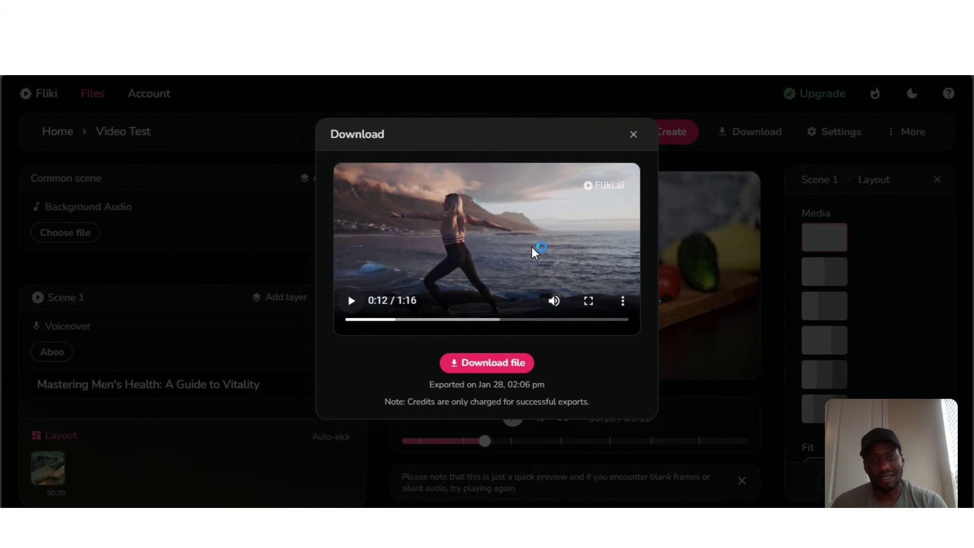
left_click(633, 135)
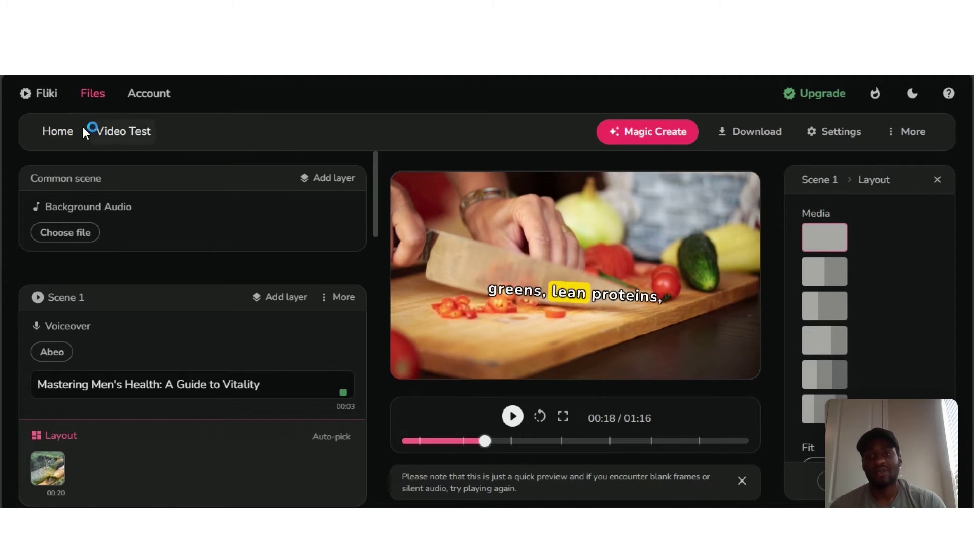
Return to the file list, begin a new video file named "Video Test Blog", and open the Success Tech Services site in another tab
left_click(69, 130)
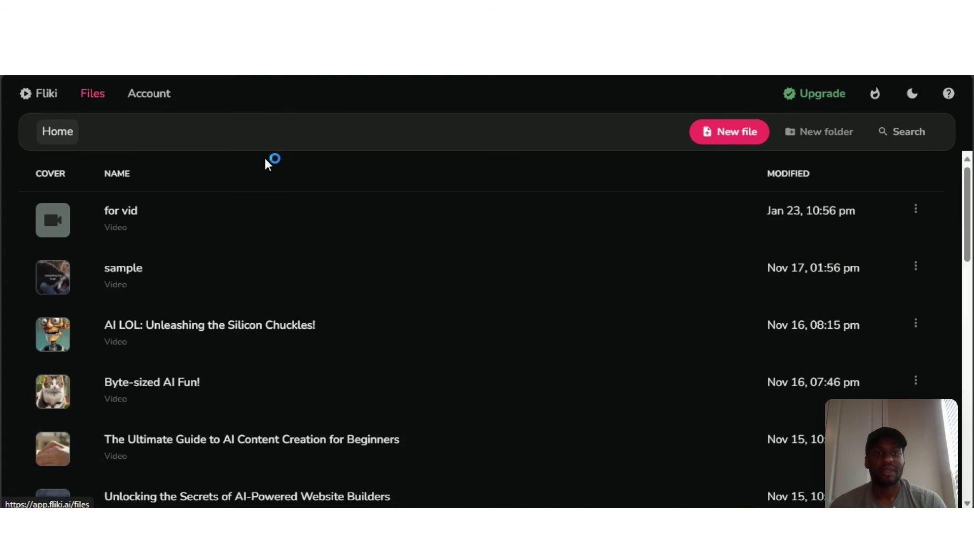
left_click(728, 133)
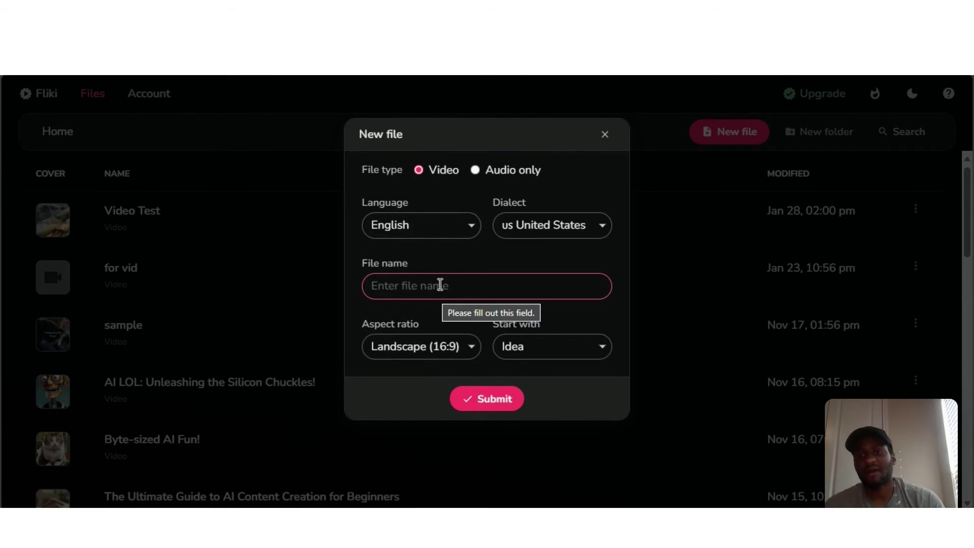
type("Vid")
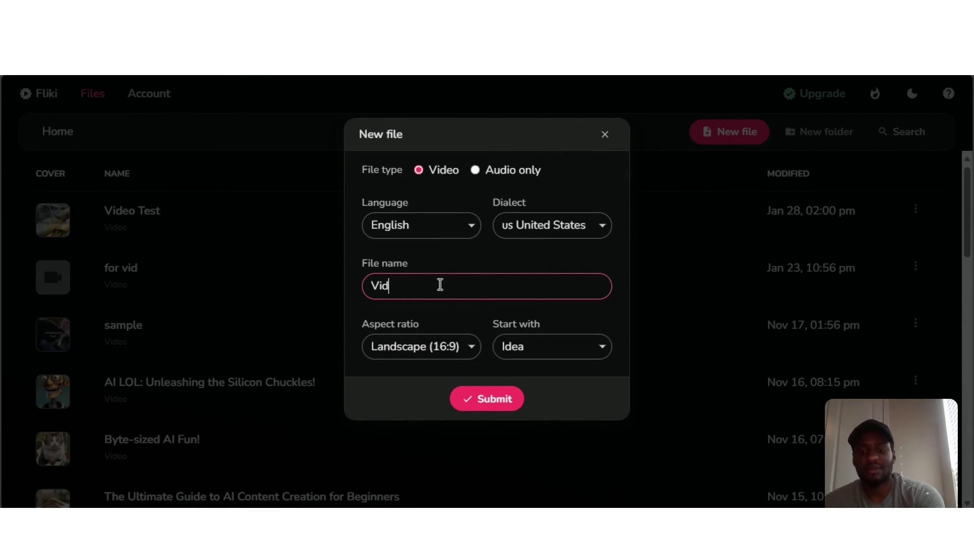
type("eo Test Blog")
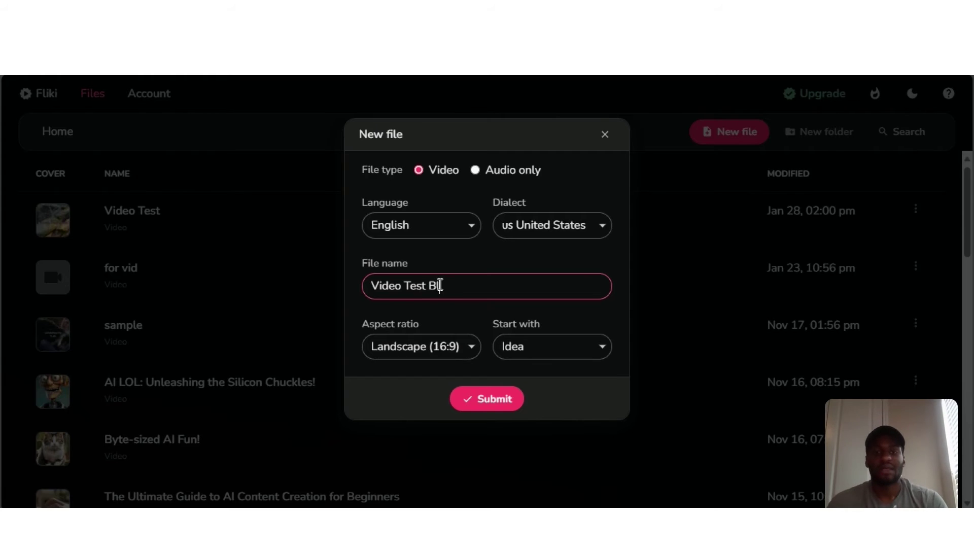
left_click(532, 343)
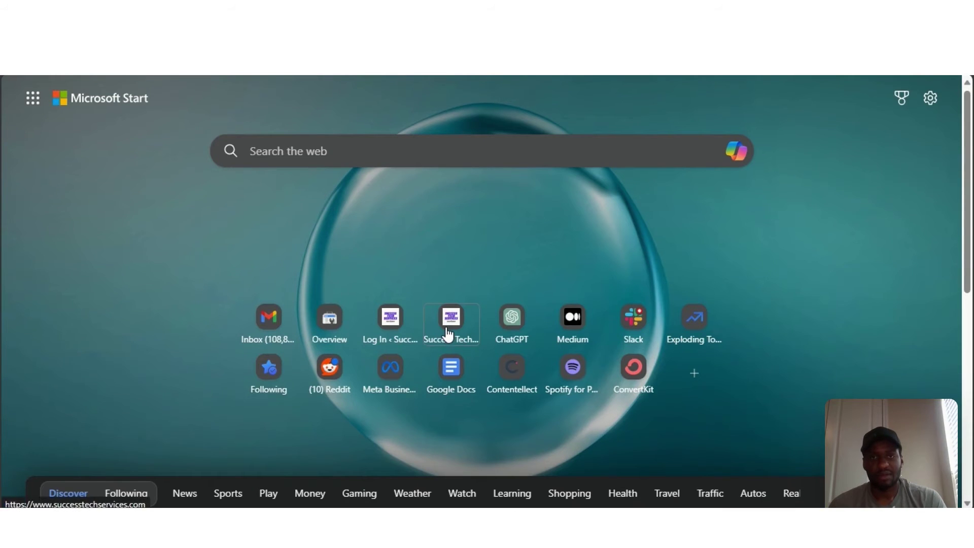
left_click(451, 332)
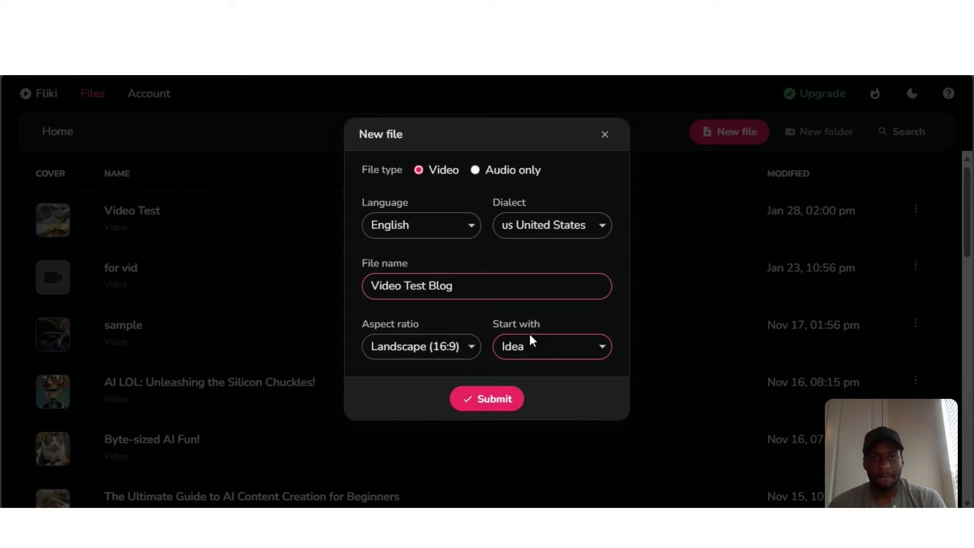
Set the new file to start with Blog and use the Portrait (9:16) aspect ratio
left_click(538, 350)
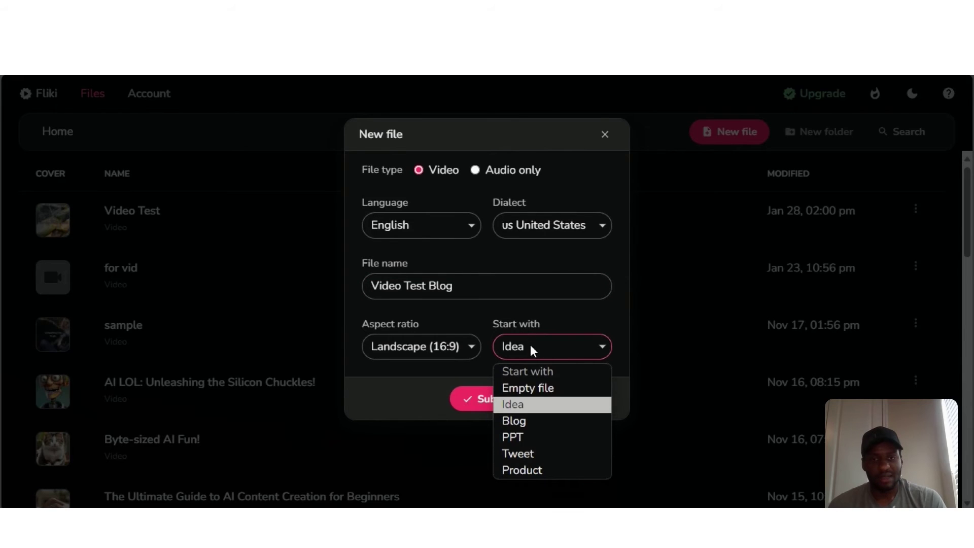
left_click(515, 421)
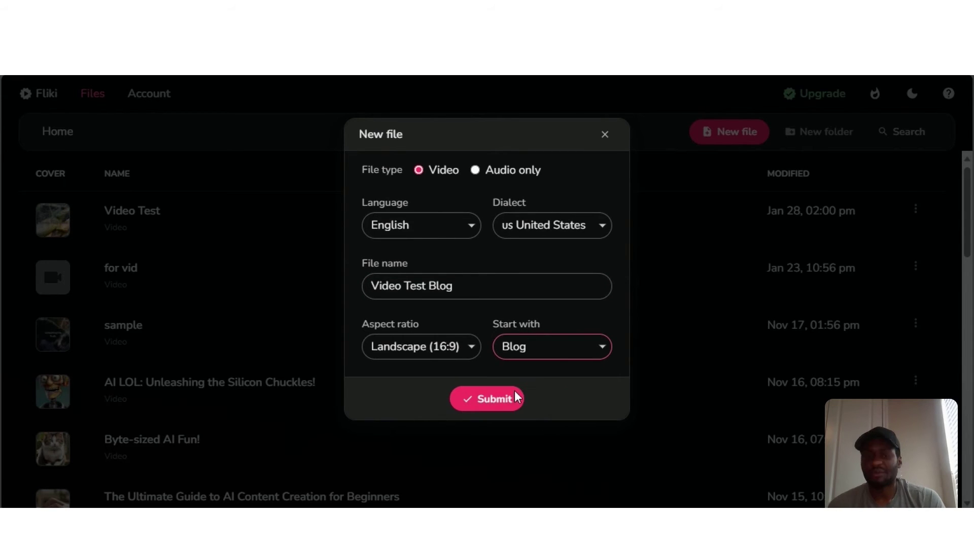
left_click(414, 353)
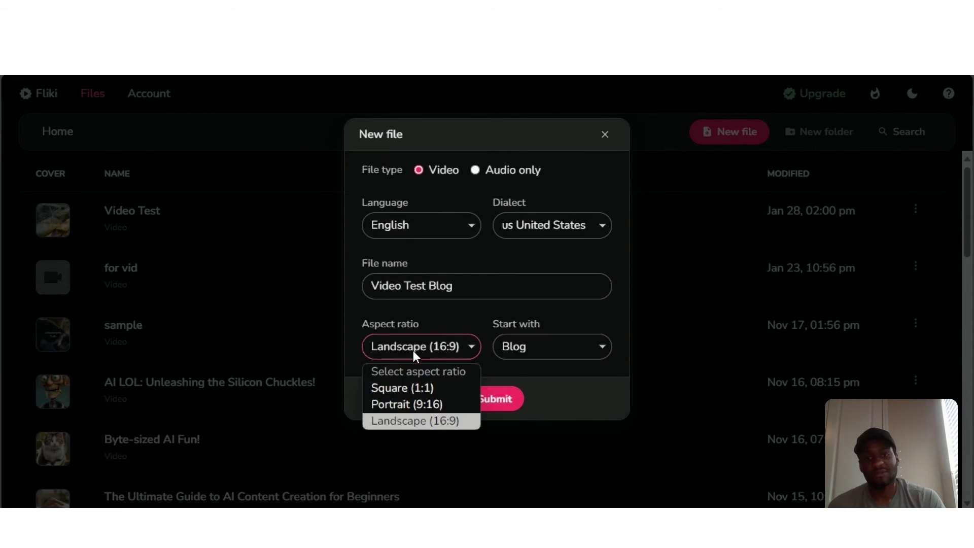
left_click(415, 405)
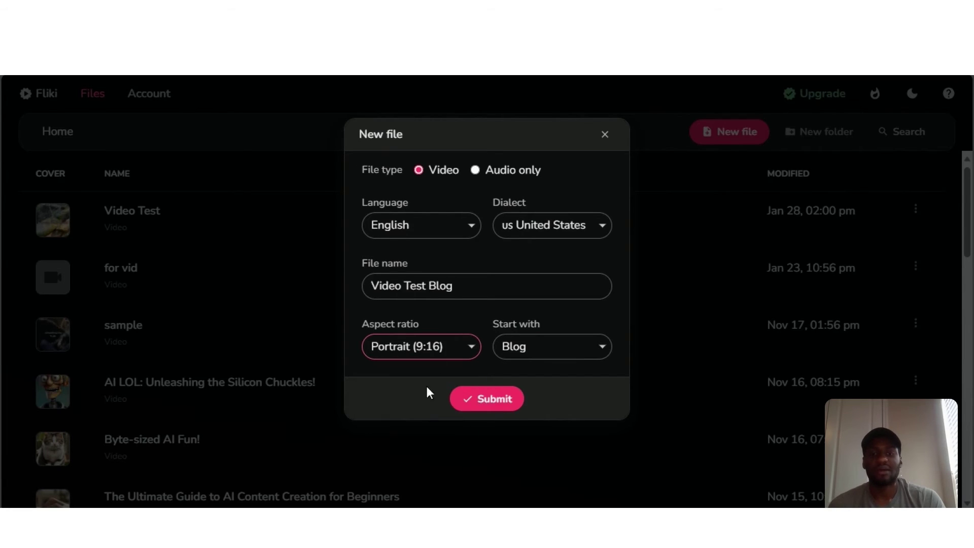
Switch to the Success Tech Services blog and copy the link of the post "How to Invest in Generative AI: A Comprehensive Guide"
left_click(497, 399)
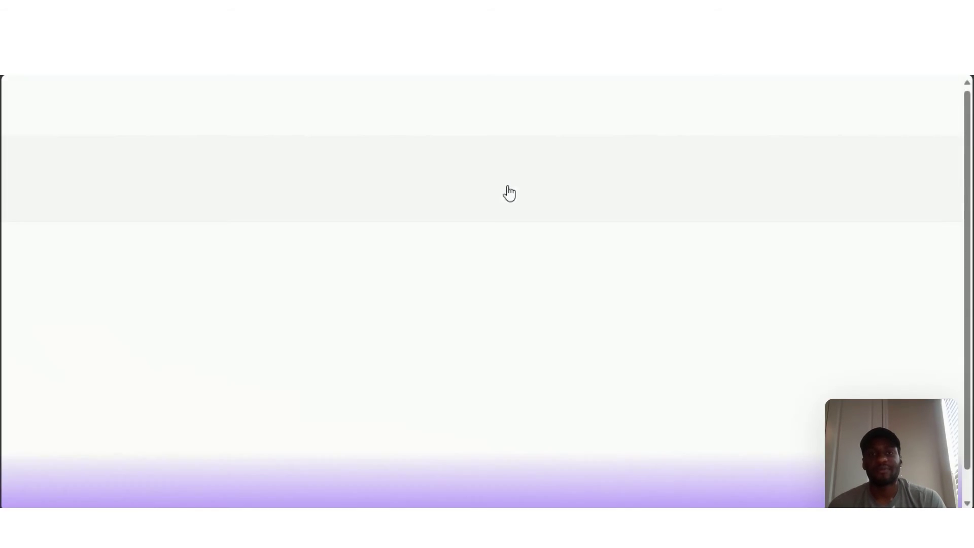
scroll(506, 245, "down", 8)
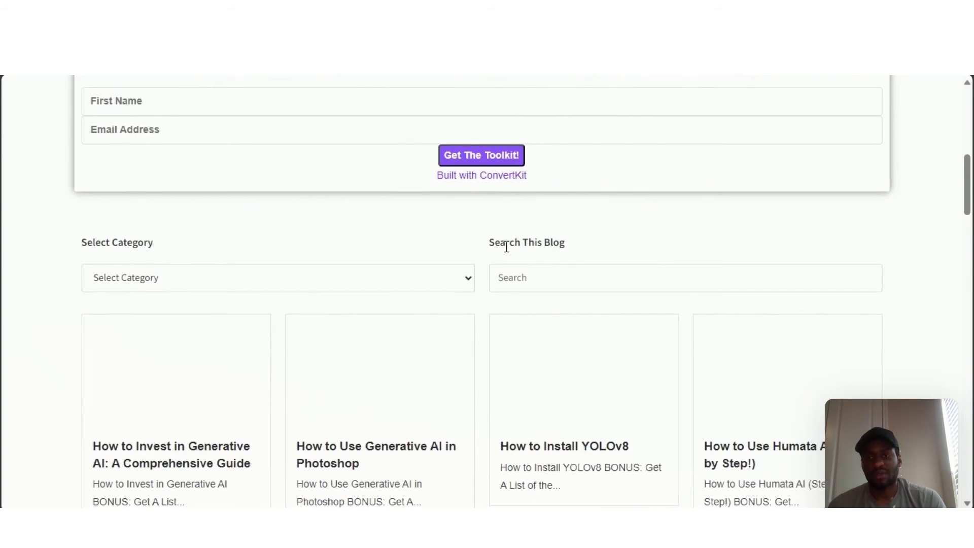
scroll(508, 246, "down", 3)
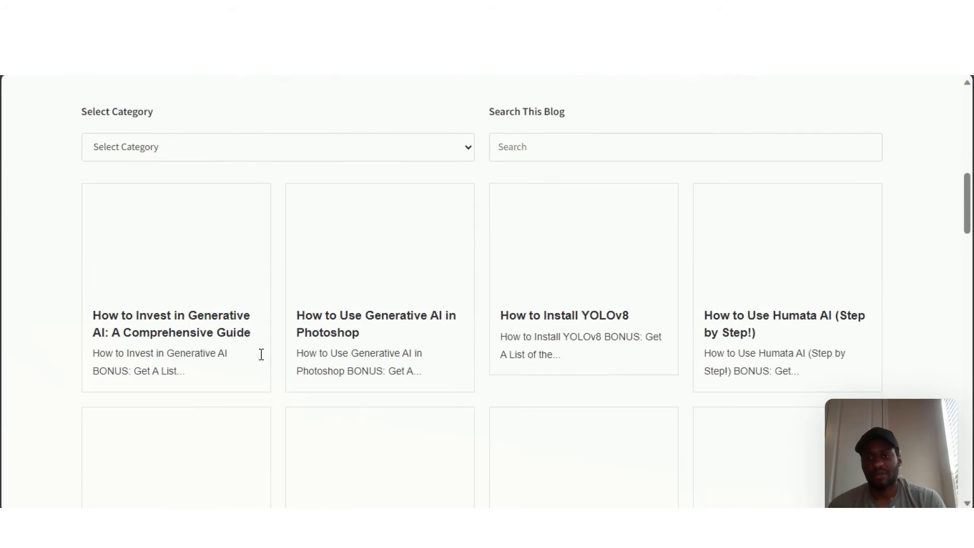
left_click(205, 330)
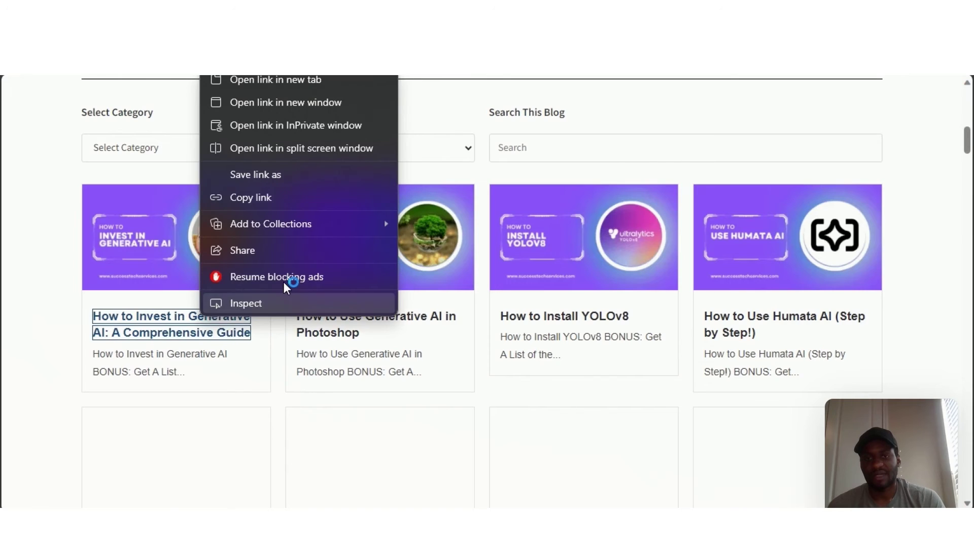
left_click(286, 198)
Look over the blog homepage's introduction, its AI tools toolkit sign-up form and the start of the article list
scroll(893, 303, "up", 8)
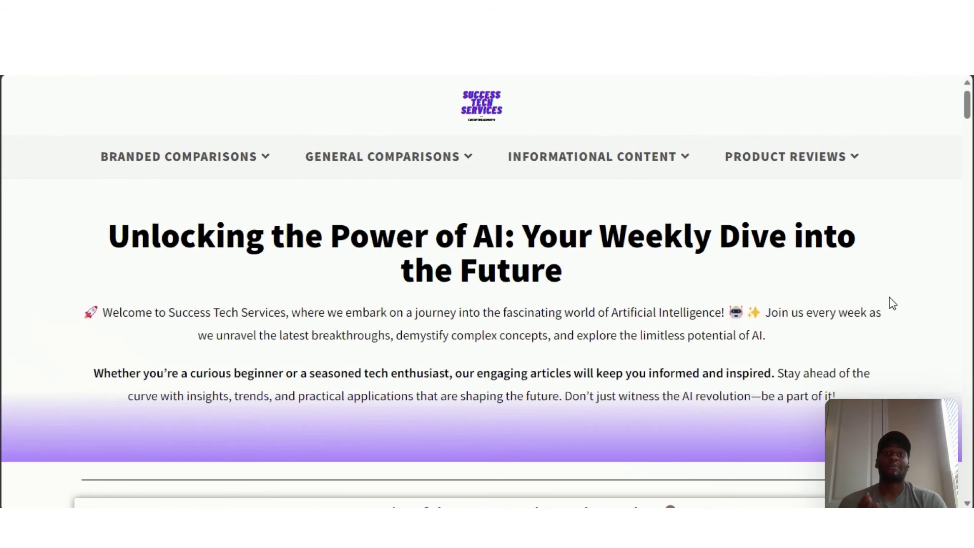
scroll(900, 287, "down", 6)
scroll(914, 288, "up", 4)
scroll(913, 287, "down", 1)
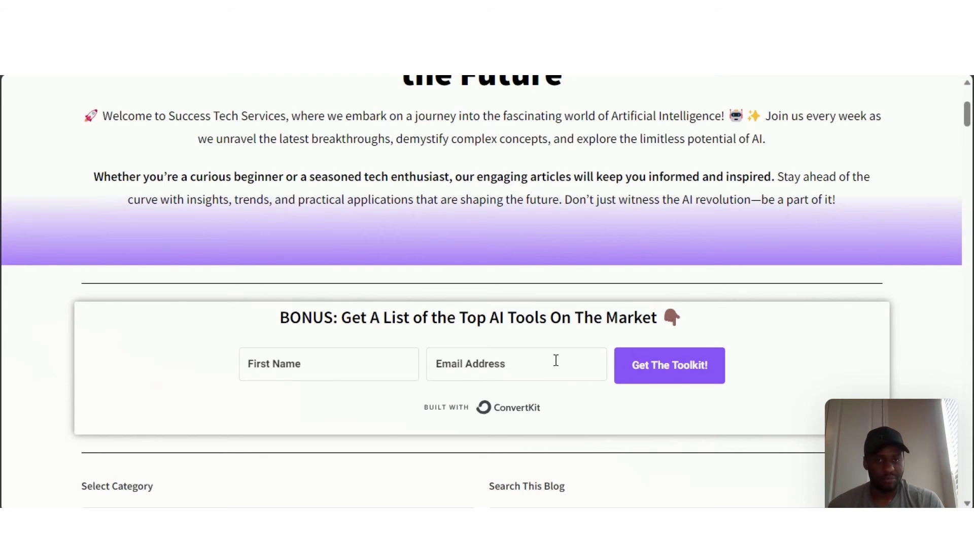
scroll(954, 376, "down", 4)
scroll(956, 358, "up", 1)
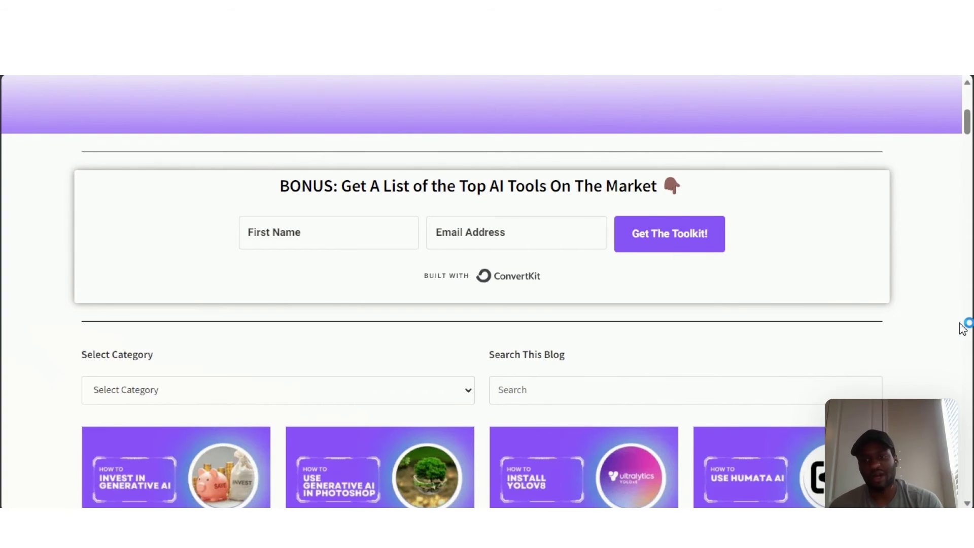
scroll(964, 327, "down", 3)
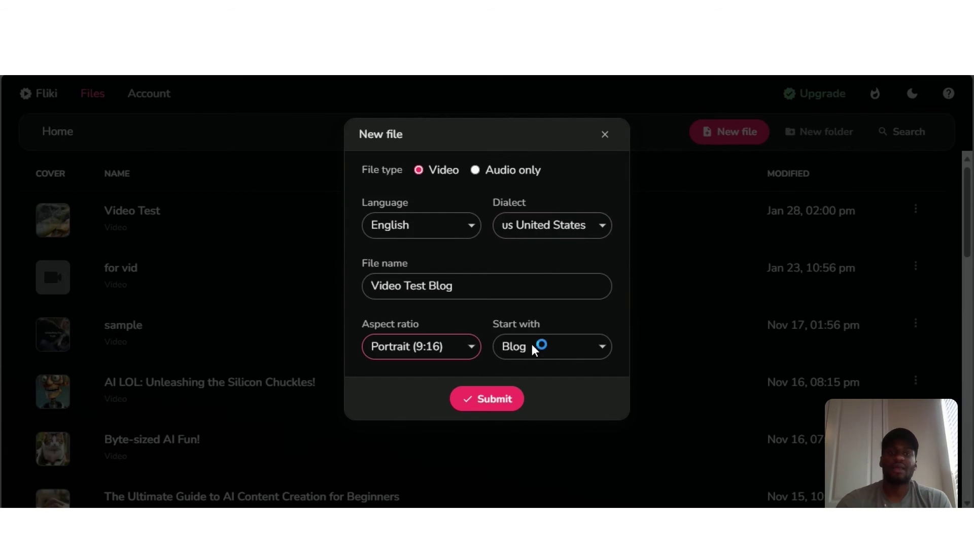
Switch back to Fliki, create the Video Test Blog file, and enter the copied post link as its Blog URL
left_click(508, 403)
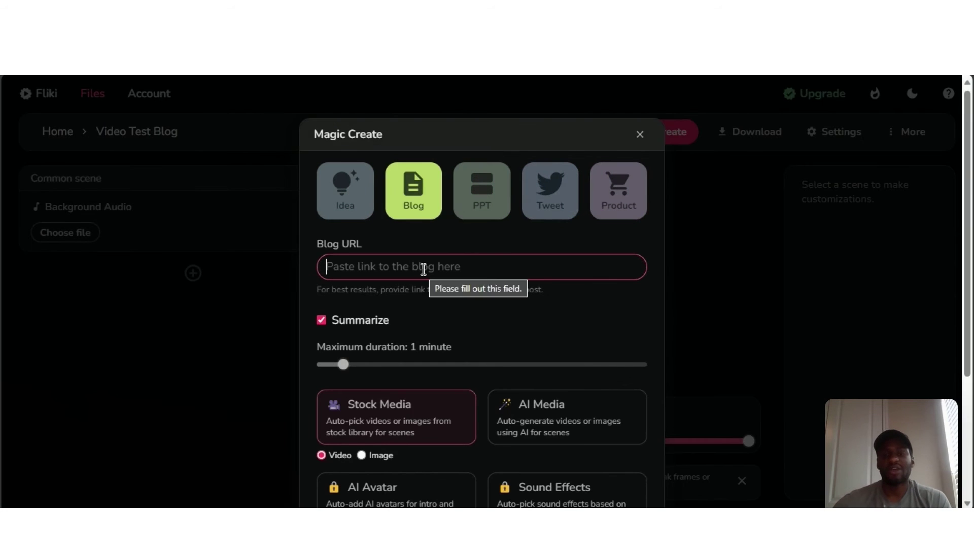
left_click(424, 267)
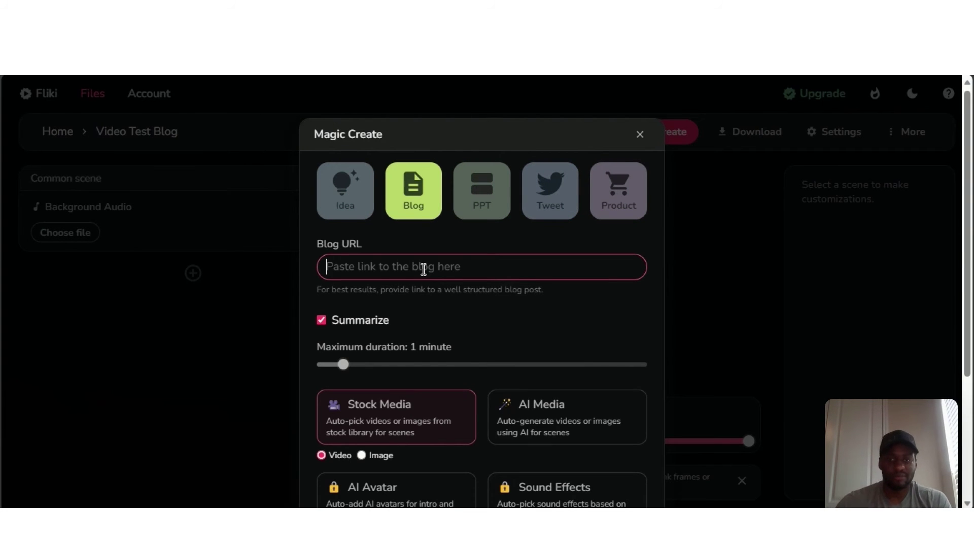
key("ctrl+v")
right_click(435, 271)
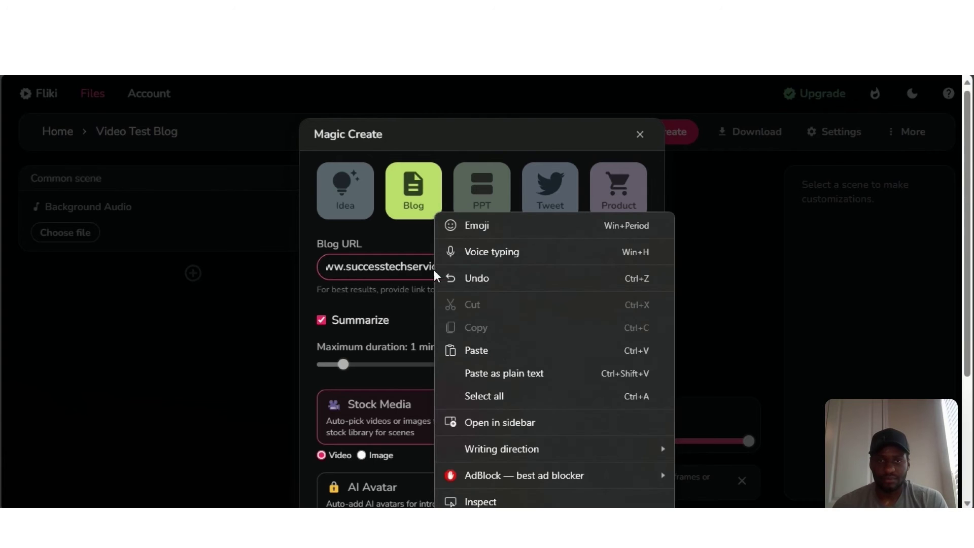
left_click(375, 304)
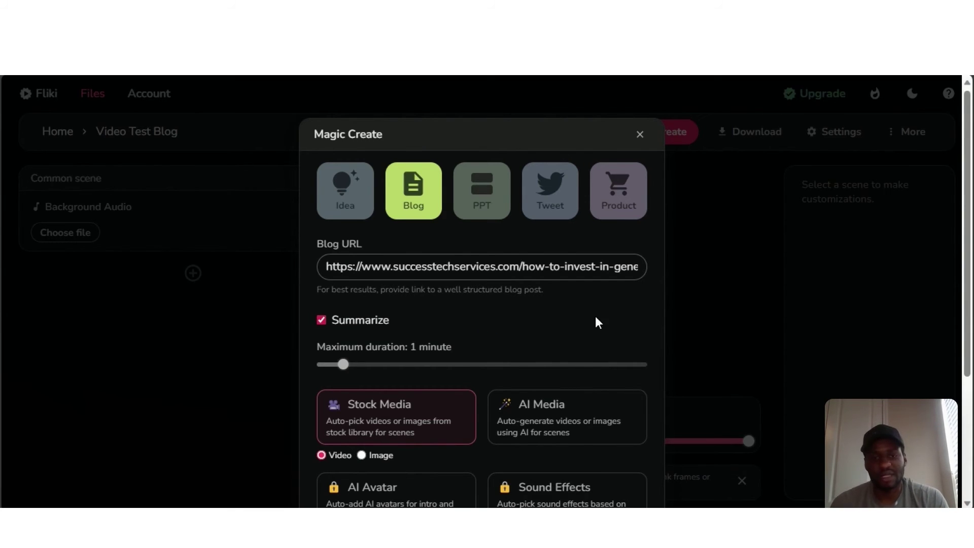
Add Stickers to the Magic Create options and generate the video from the blog post
scroll(597, 320, "down", 3)
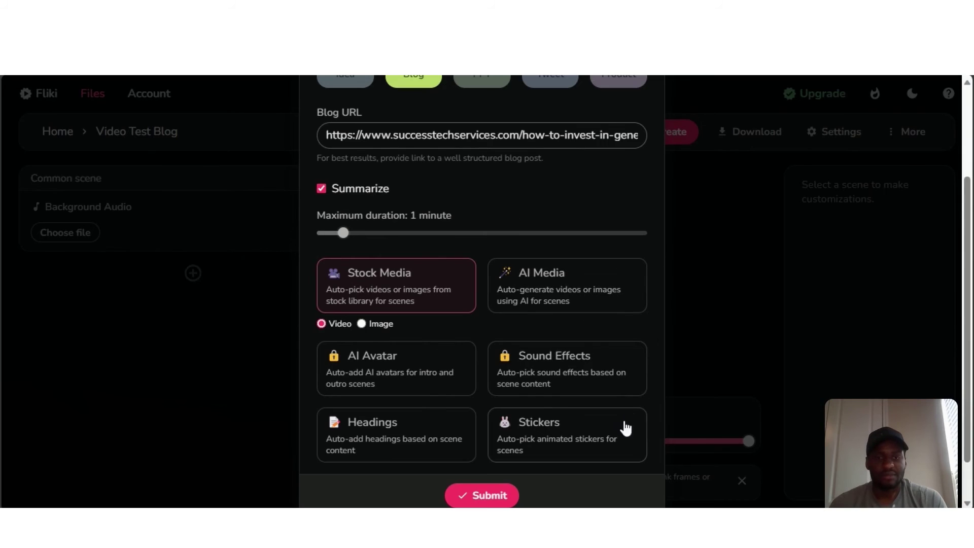
left_click(557, 457)
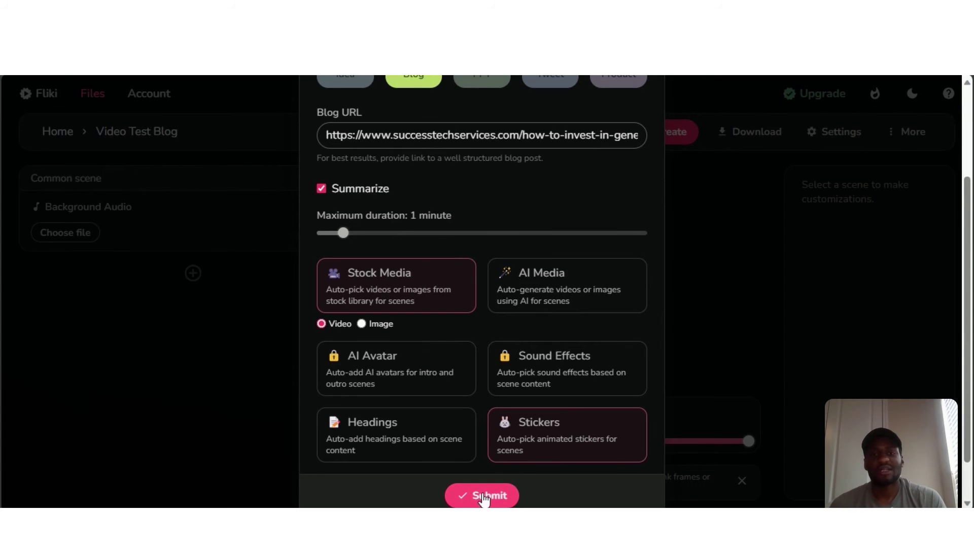
left_click(483, 497)
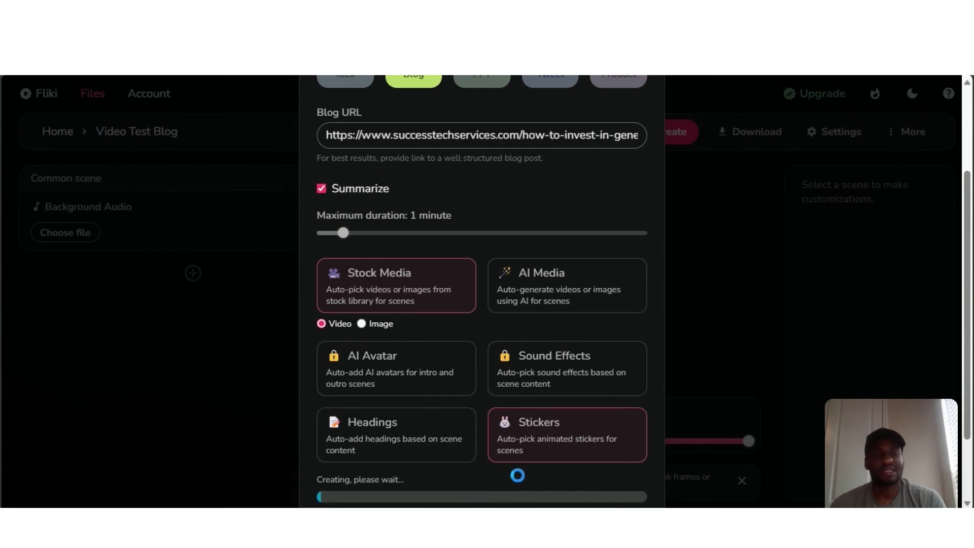
scroll(520, 477, "down", 2)
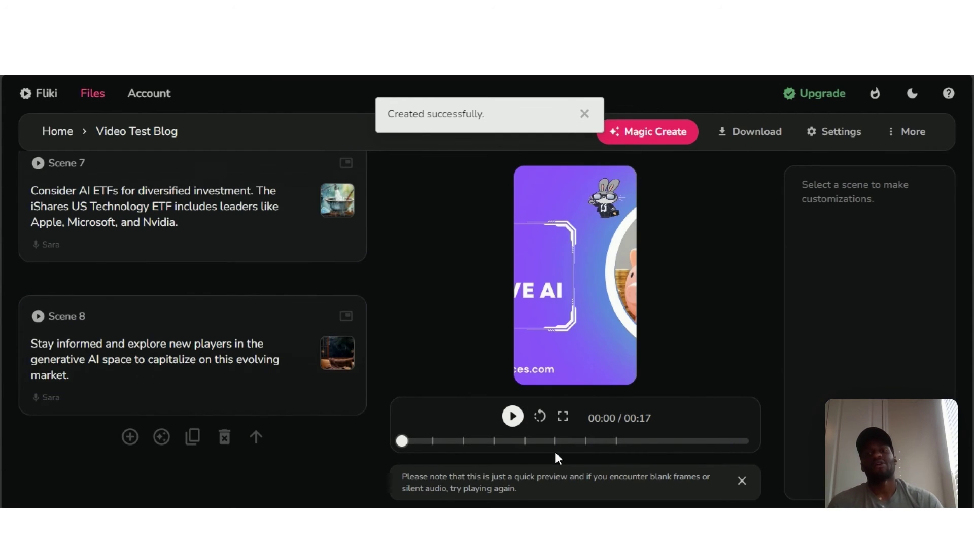
Change Scene 1's voiceover to the Nigerian English voice Abeo and apply it to all the voiceovers
scroll(304, 304, "up", 15)
scroll(292, 303, "up", 3)
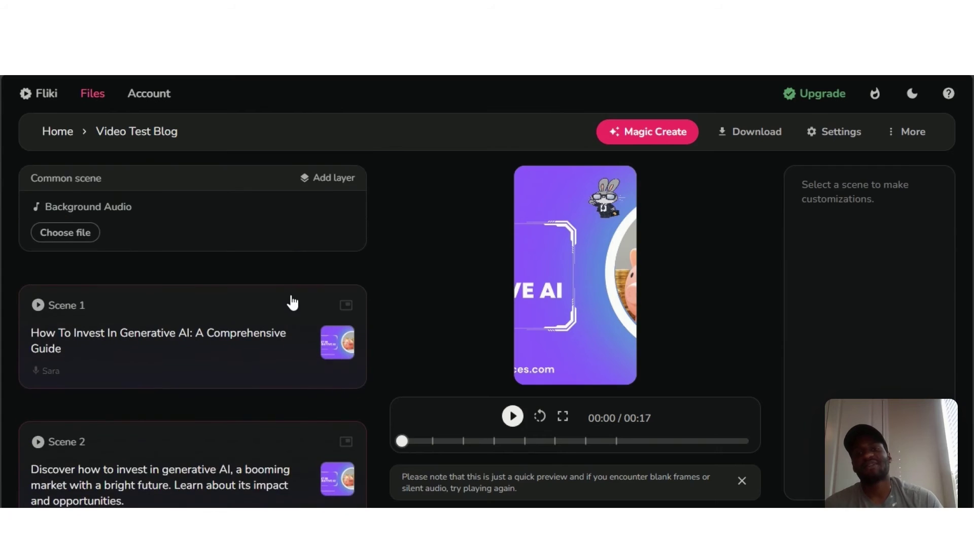
scroll(304, 295, "down", 2)
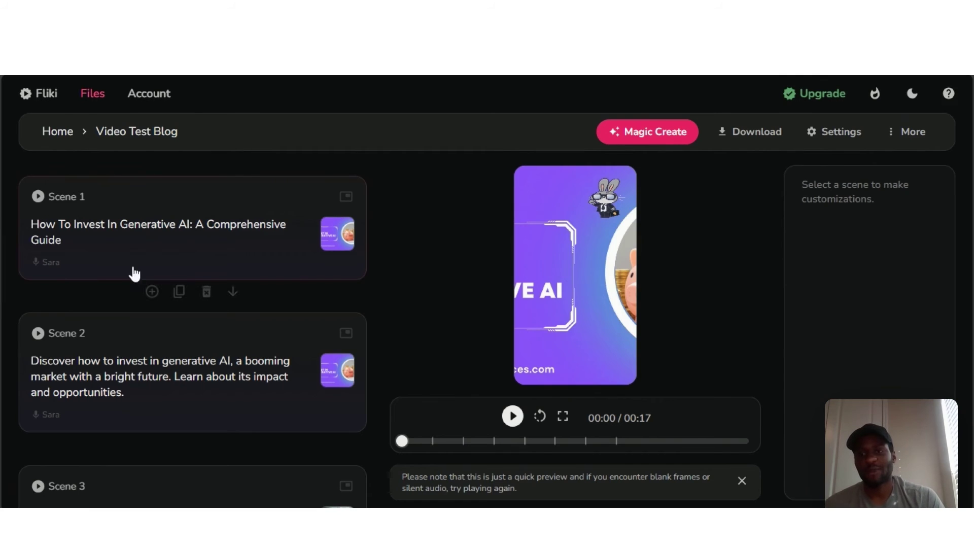
left_click(49, 271)
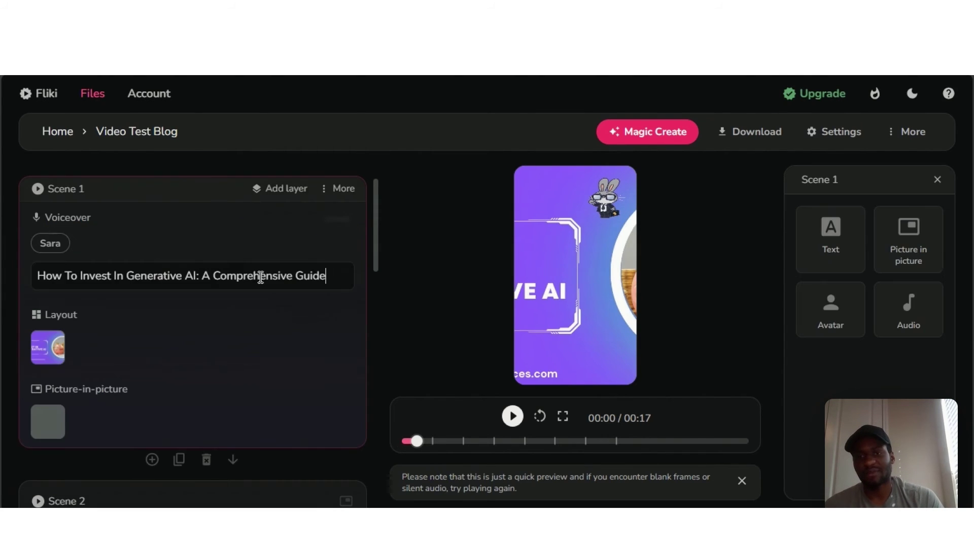
left_click(50, 244)
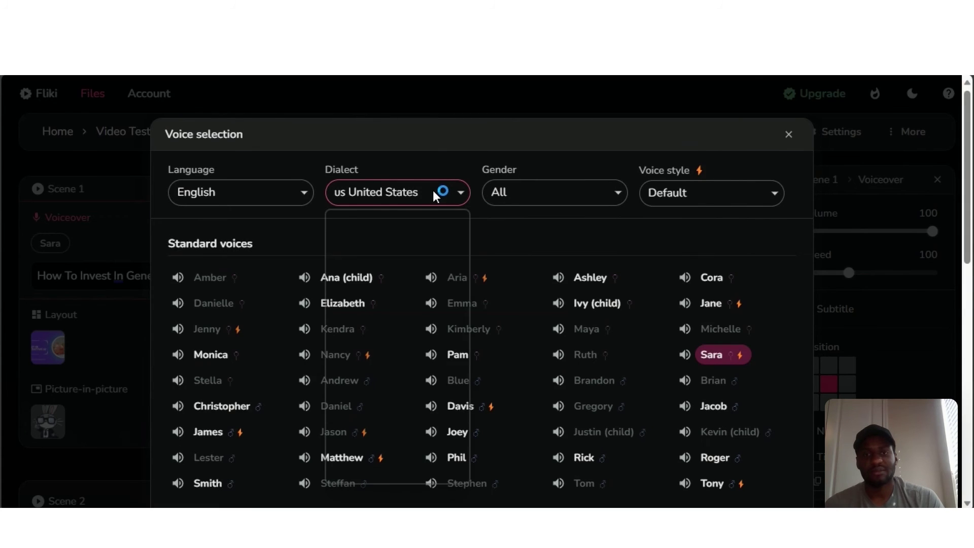
left_click(395, 373)
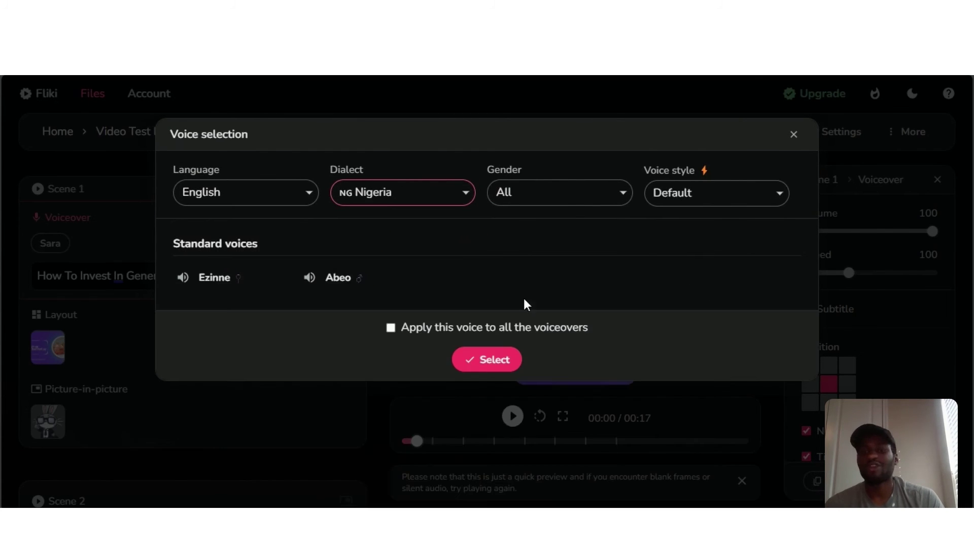
left_click(337, 278)
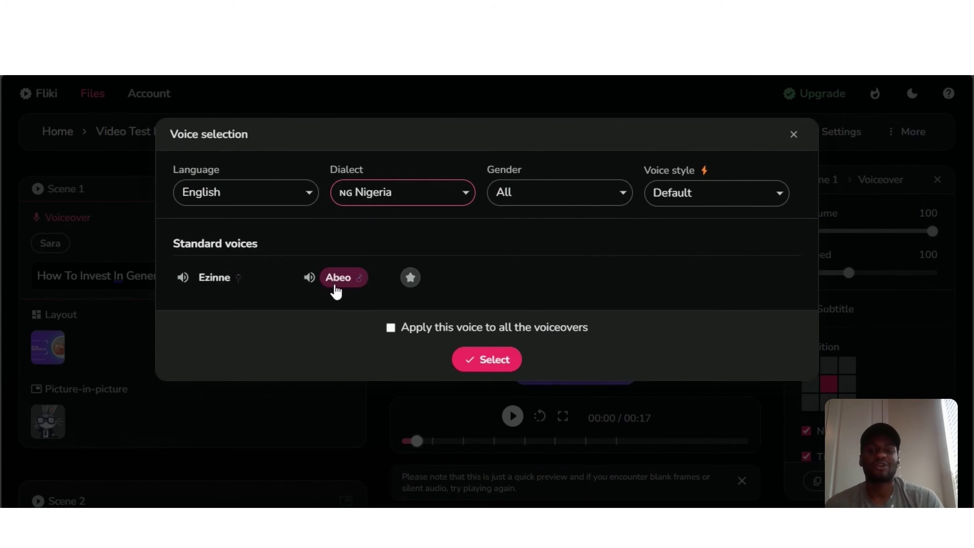
left_click(390, 328)
left_click(474, 364)
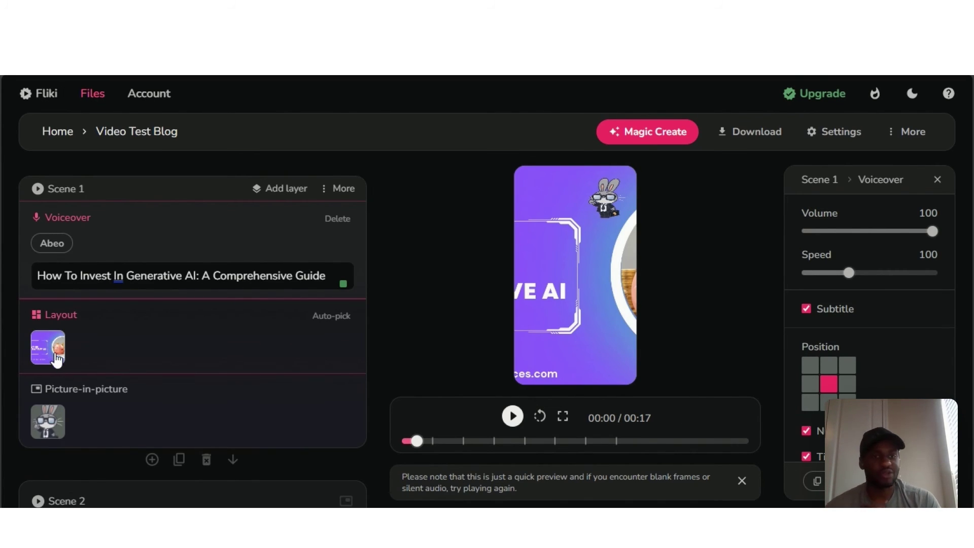
Set the fit of Scene 1's layout media to Contain
left_click(57, 358)
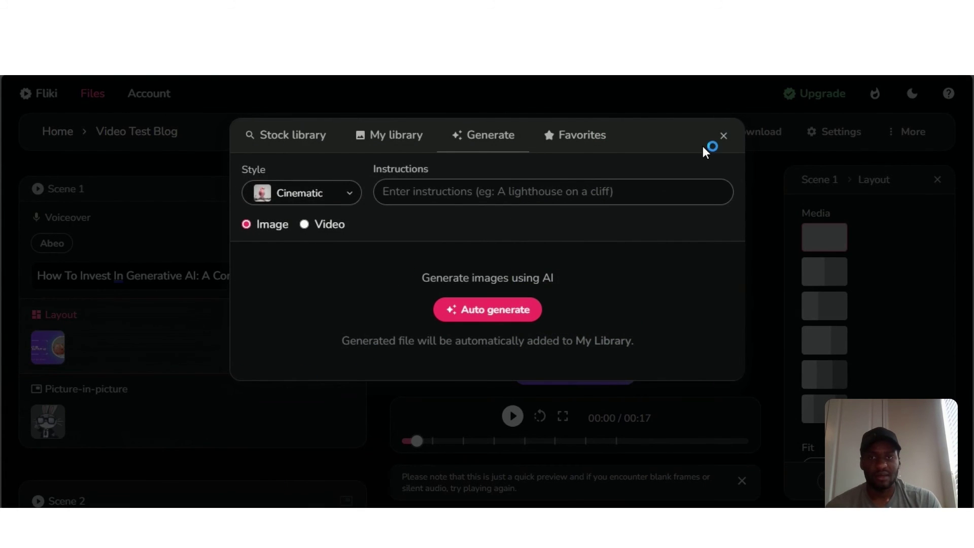
left_click(724, 136)
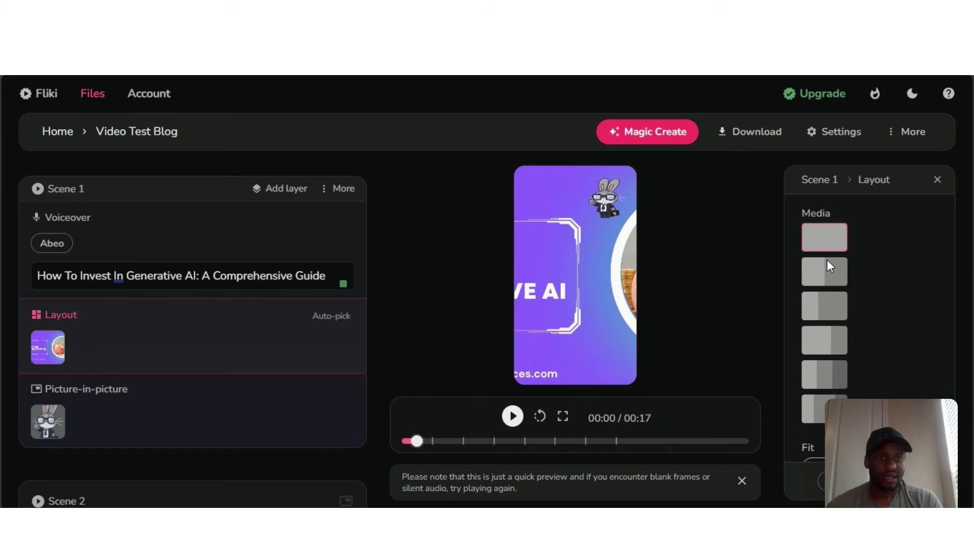
scroll(881, 332, "down", 2)
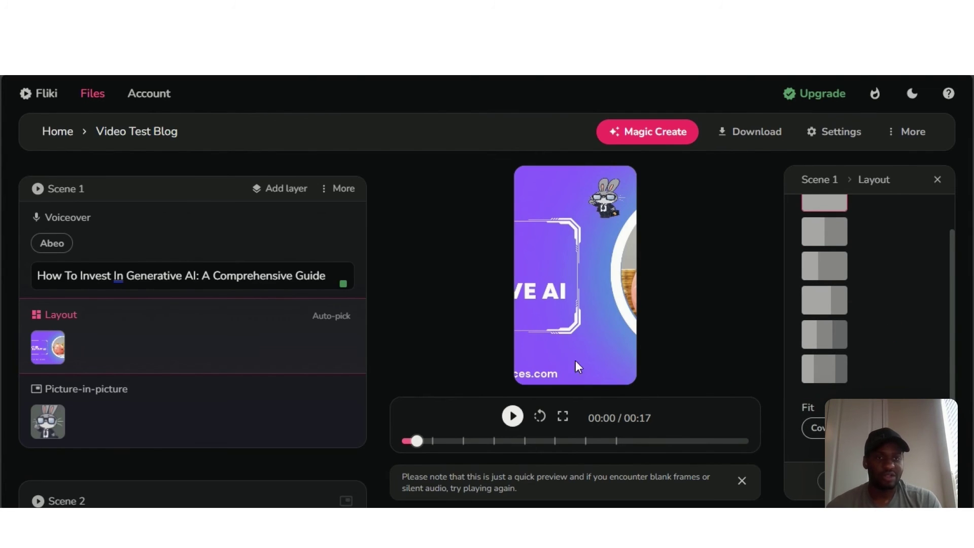
scroll(877, 287, "up", 2)
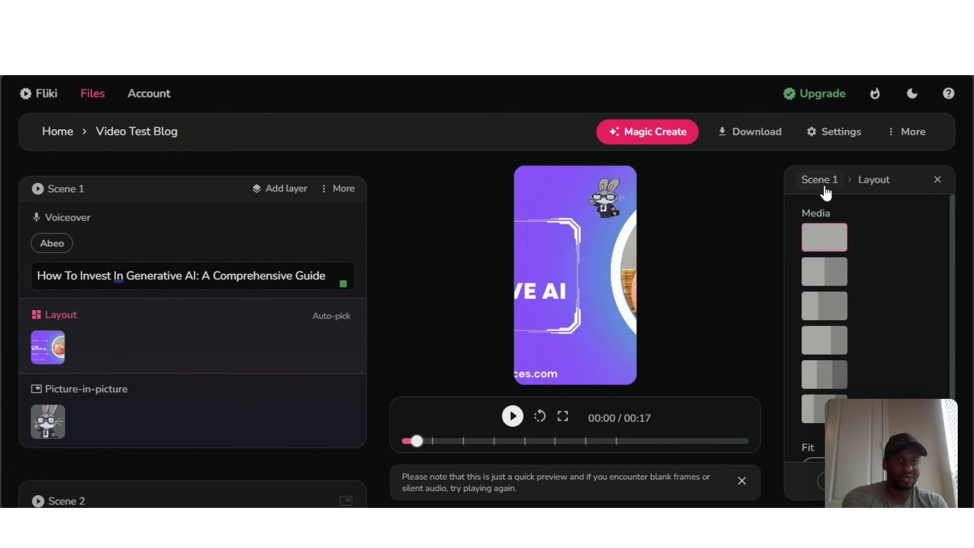
scroll(878, 264, "down", 1)
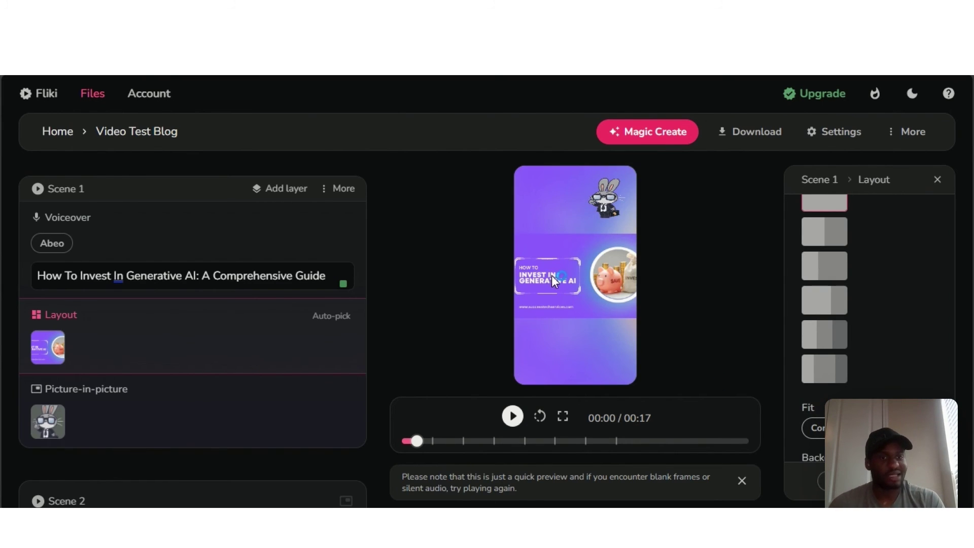
scroll(883, 345, "down", 1)
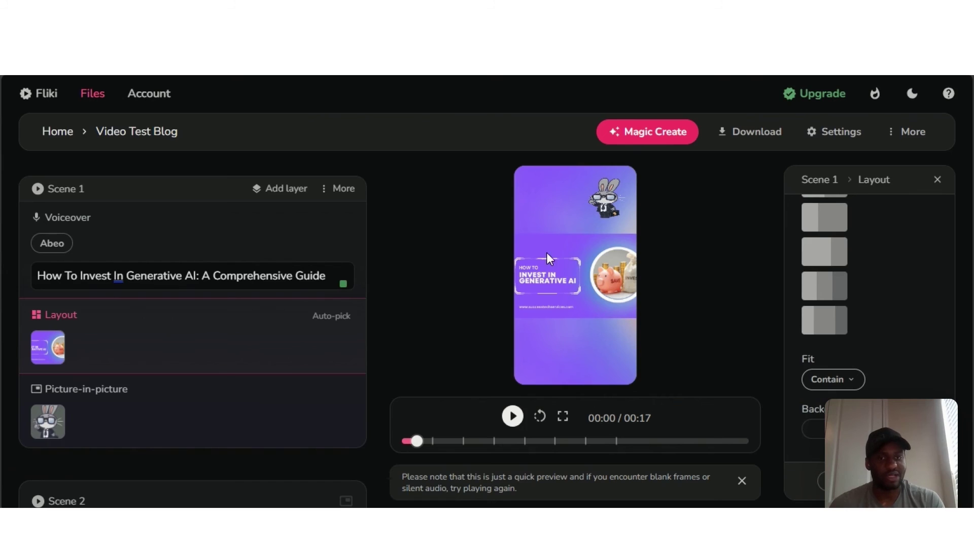
Set the fit of Scene 2's layout media to Contain
scroll(193, 350, "down", 5)
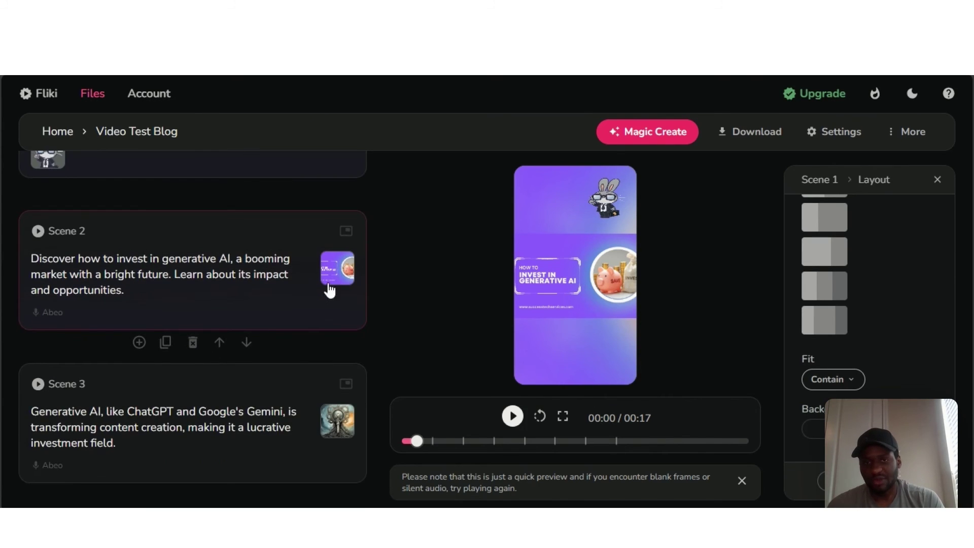
left_click(331, 278)
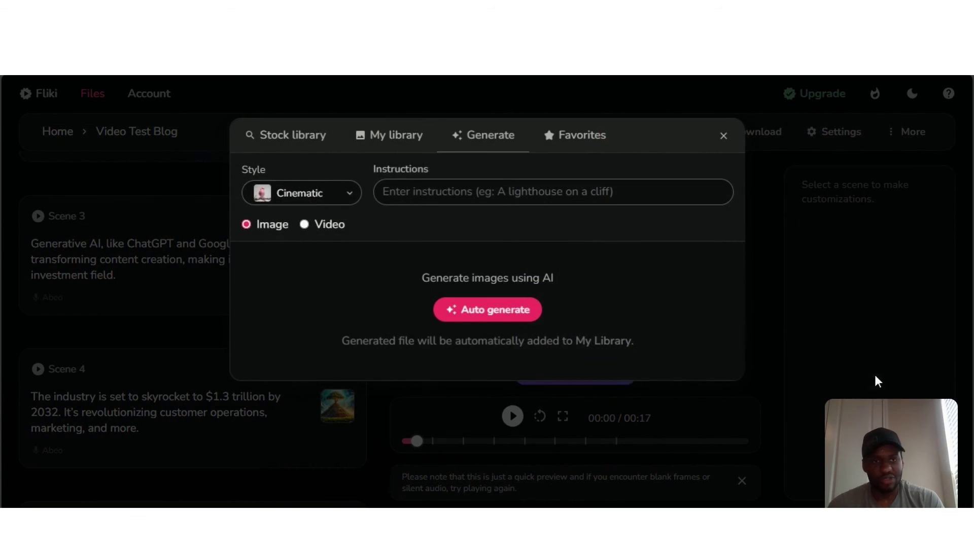
left_click(722, 136)
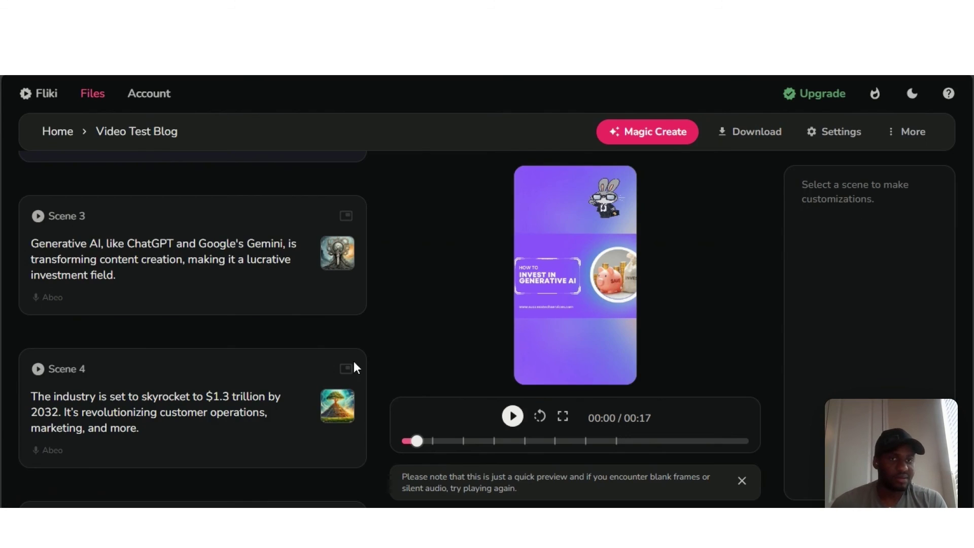
scroll(275, 305, "up", 3)
scroll(286, 307, "up", 1)
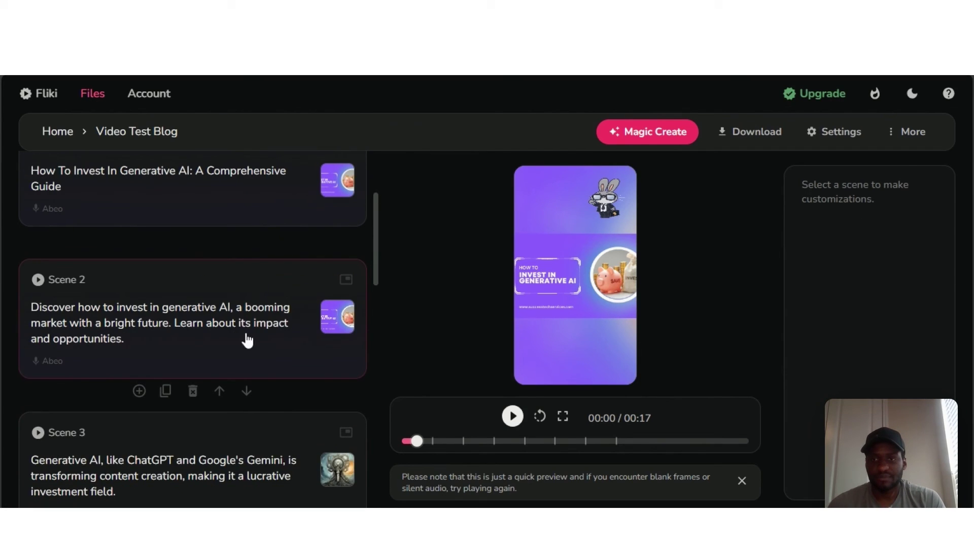
left_click(272, 342)
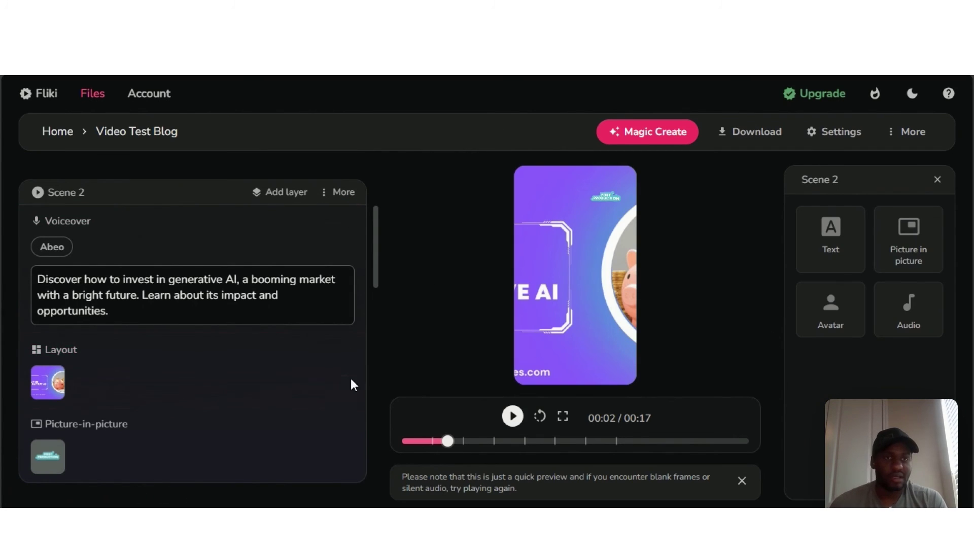
left_click(588, 381)
left_click(724, 136)
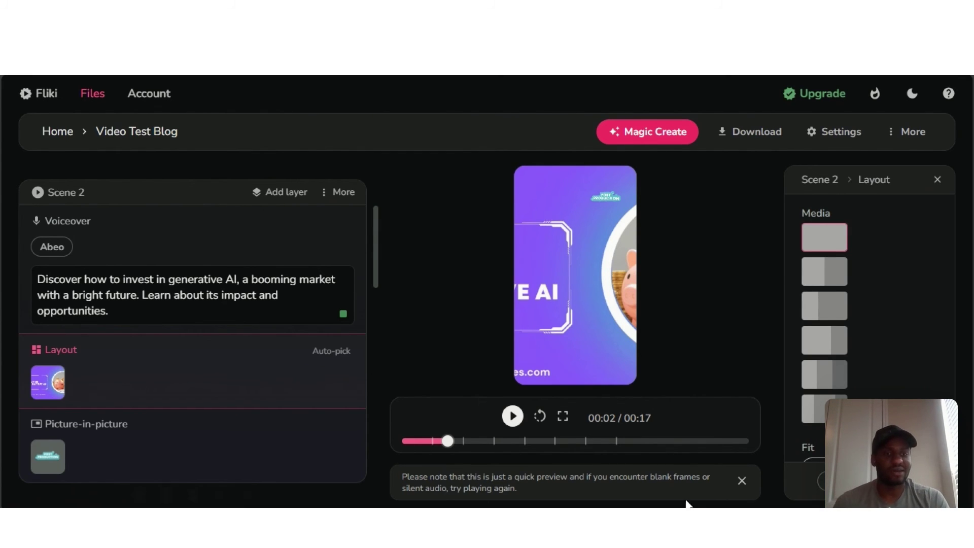
scroll(882, 337, "down", 1)
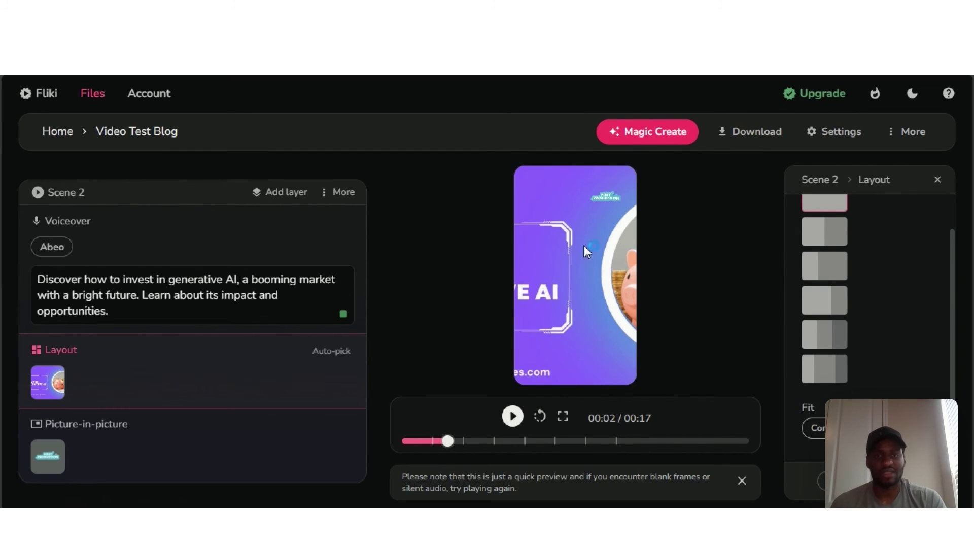
Look through the remaining scenes and play the opening seconds of the video preview
scroll(245, 379, "down", 8)
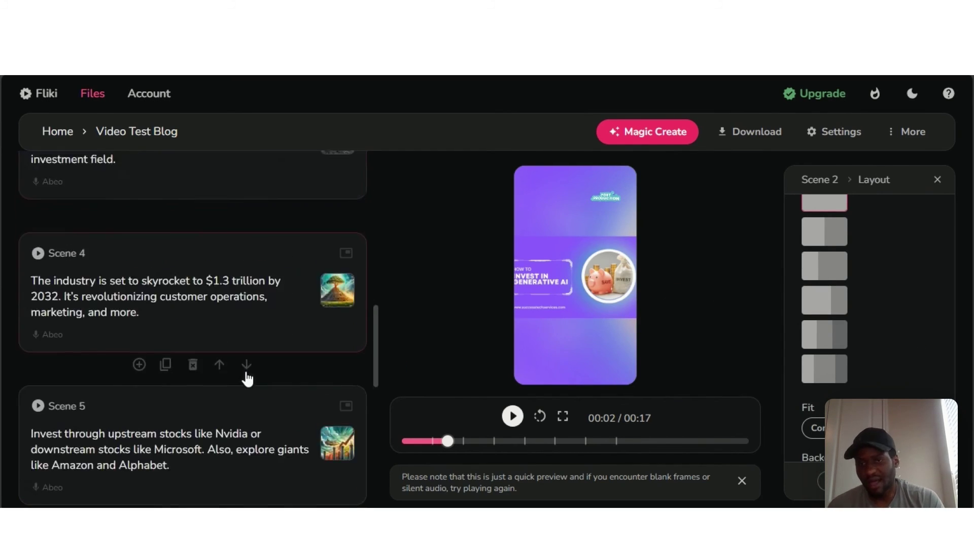
scroll(245, 376, "down", 8)
scroll(257, 374, "up", 7)
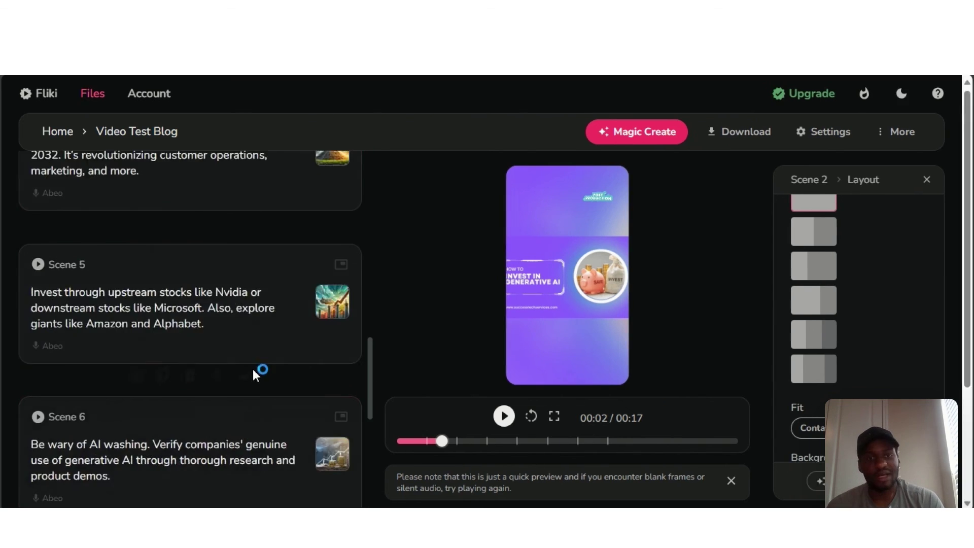
scroll(253, 370, "up", 10)
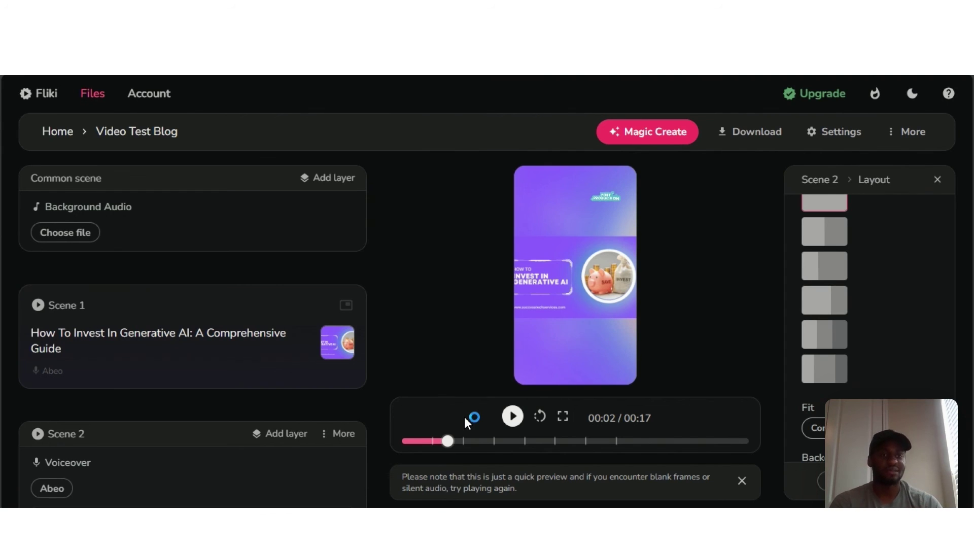
left_click(513, 416)
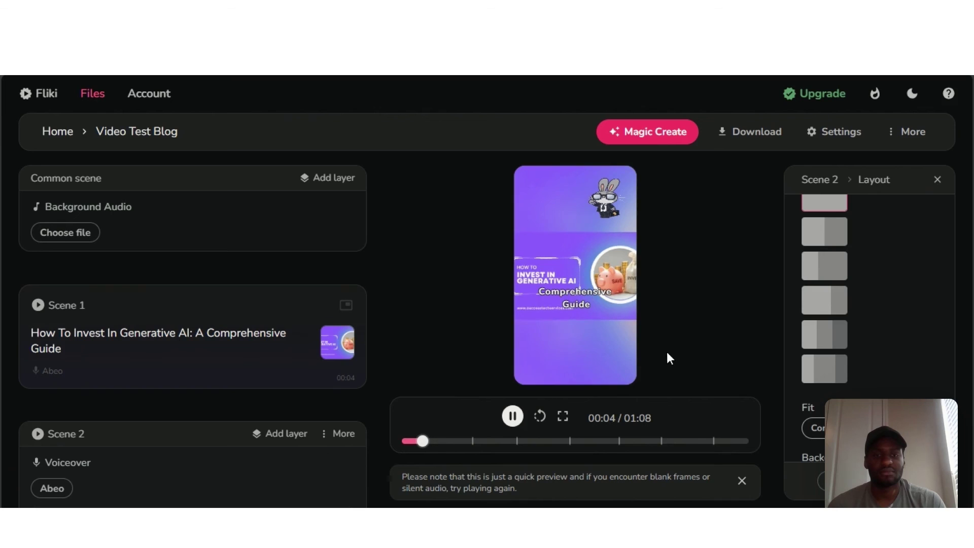
left_click(513, 416)
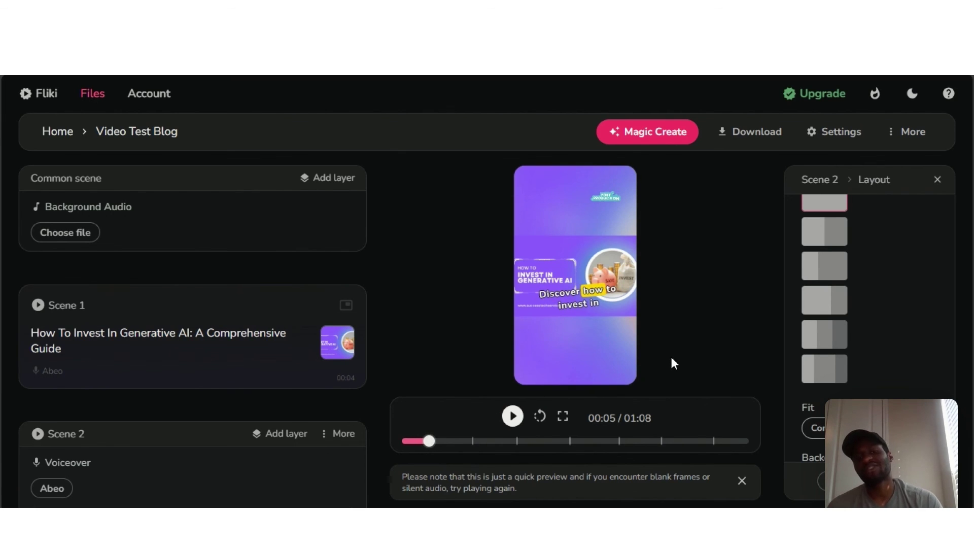
Start and confirm a new export of the Video Test Blog video
left_click(742, 134)
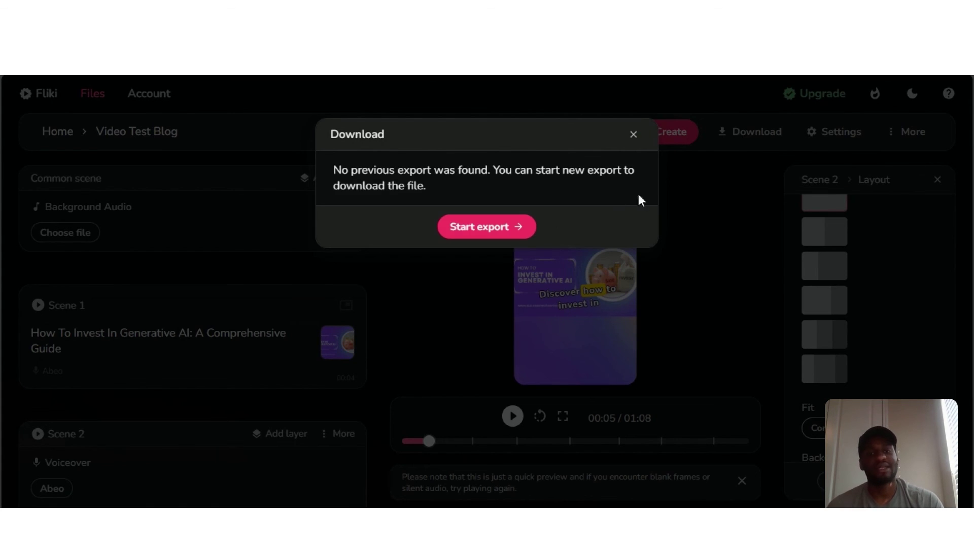
left_click(505, 231)
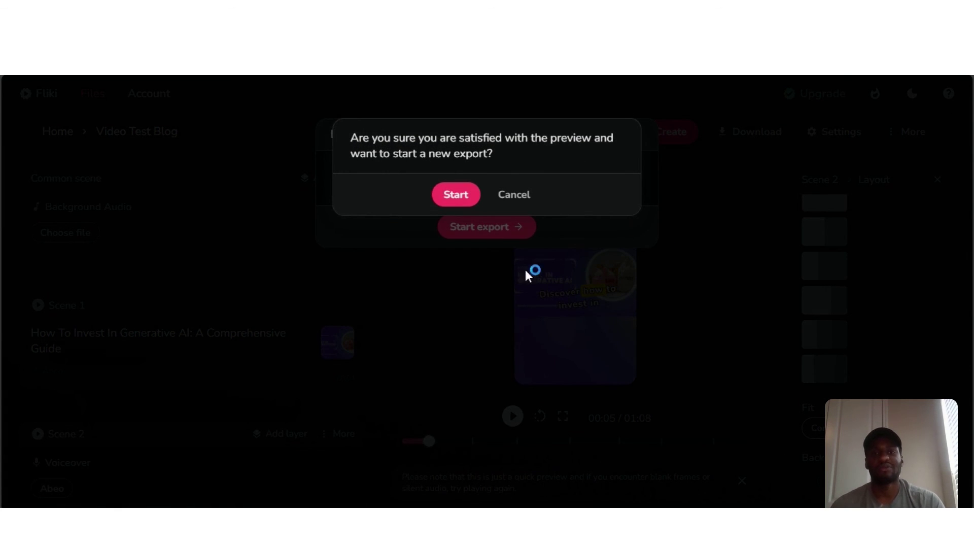
left_click(452, 199)
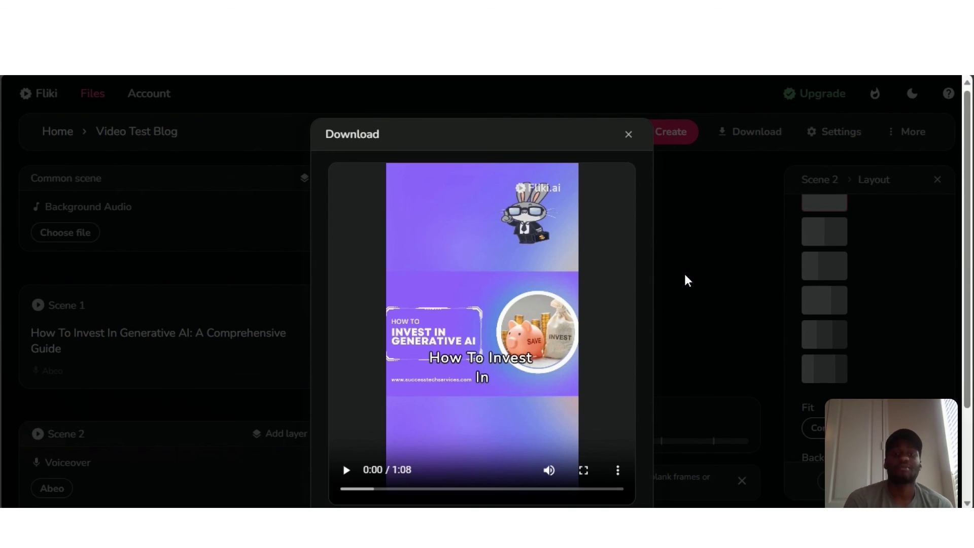
Play the exported video, skip ahead to about 0:20, pause it and close the download dialog
left_click(348, 470)
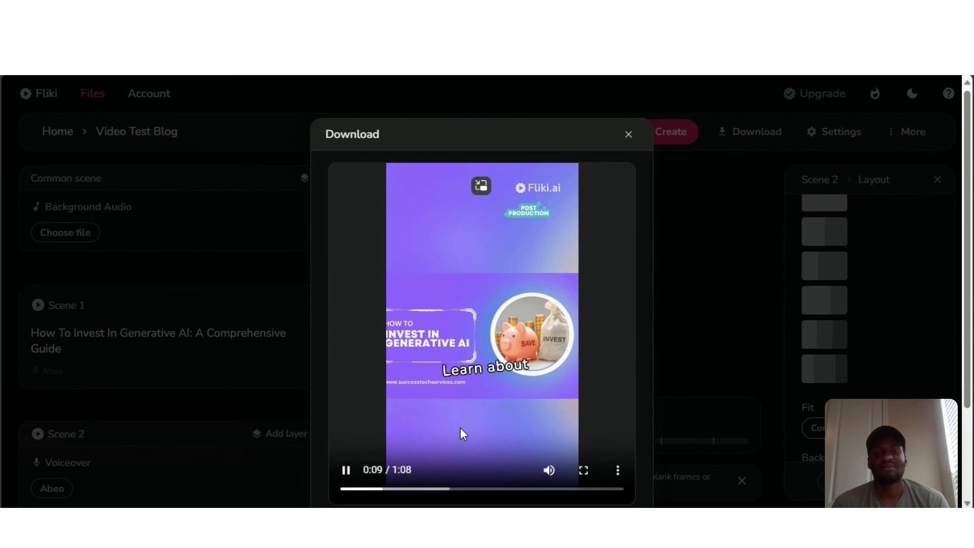
left_click(426, 489)
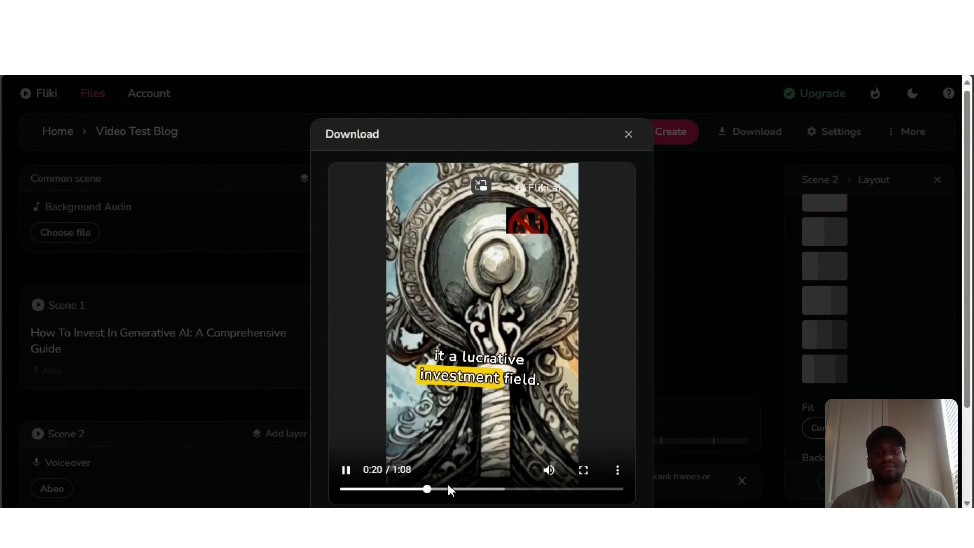
left_click(378, 451)
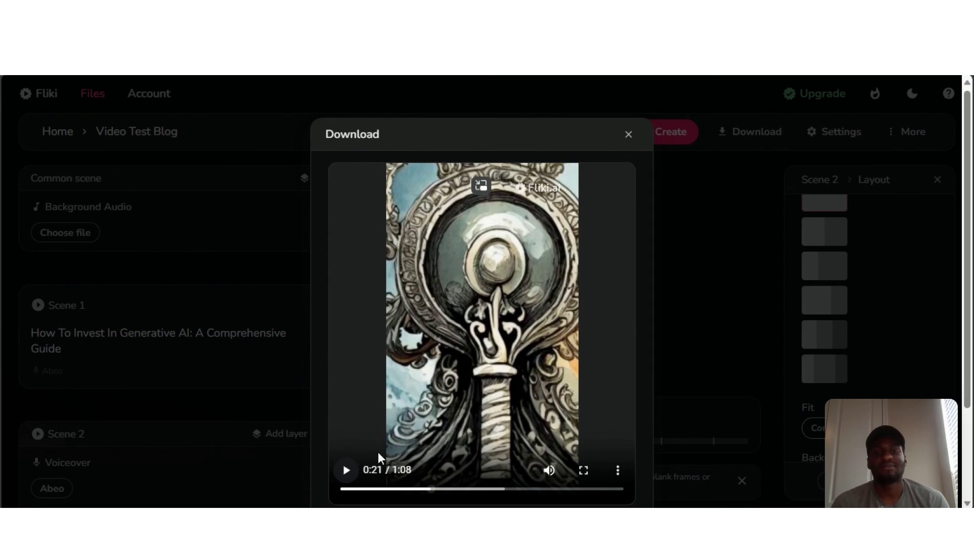
left_click(629, 135)
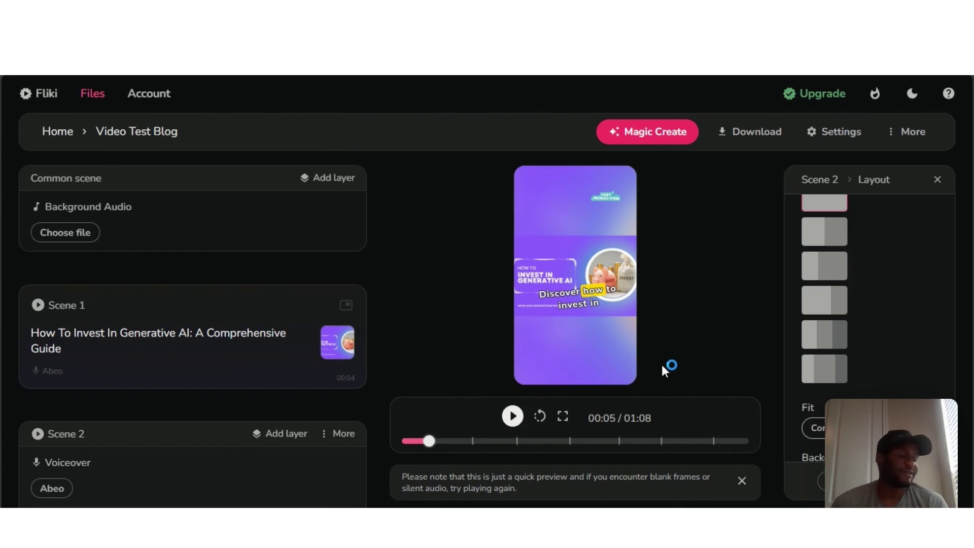
Check the account's credit usage and play part of the recorded voice in the voice cloning settings
left_click(153, 334)
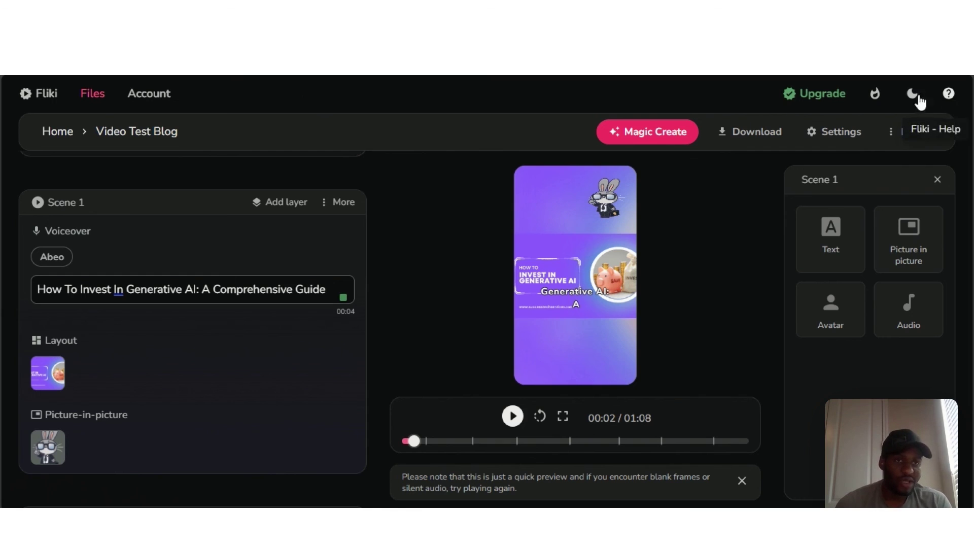
left_click(170, 95)
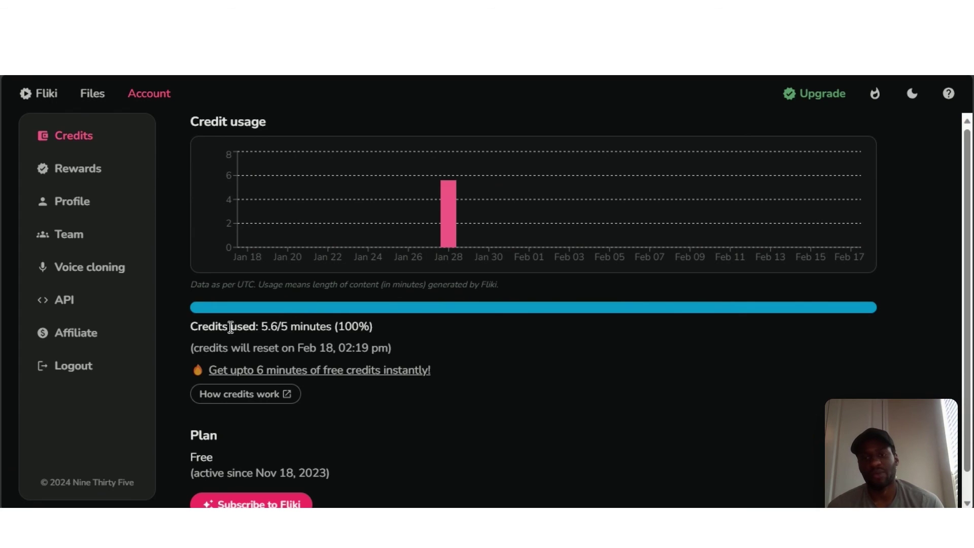
left_click(93, 270)
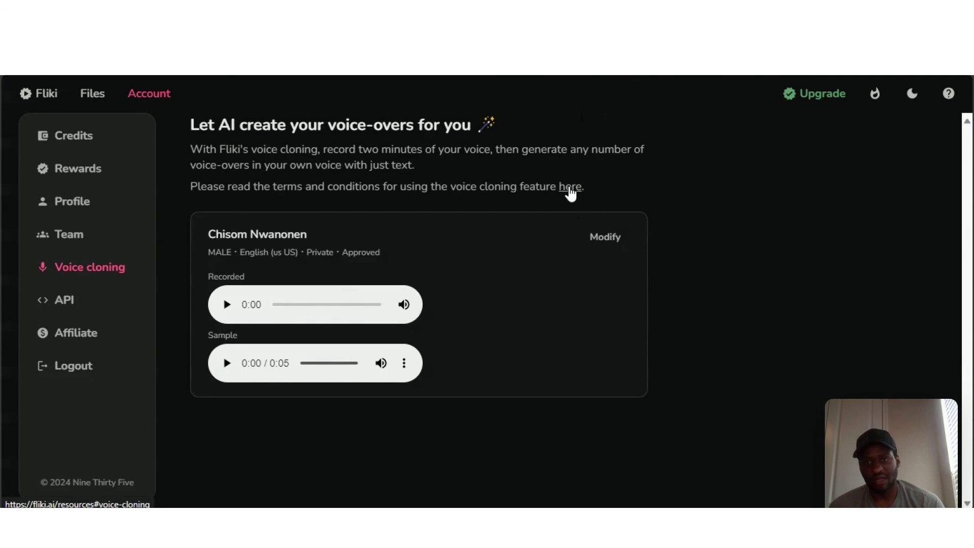
left_click(228, 306)
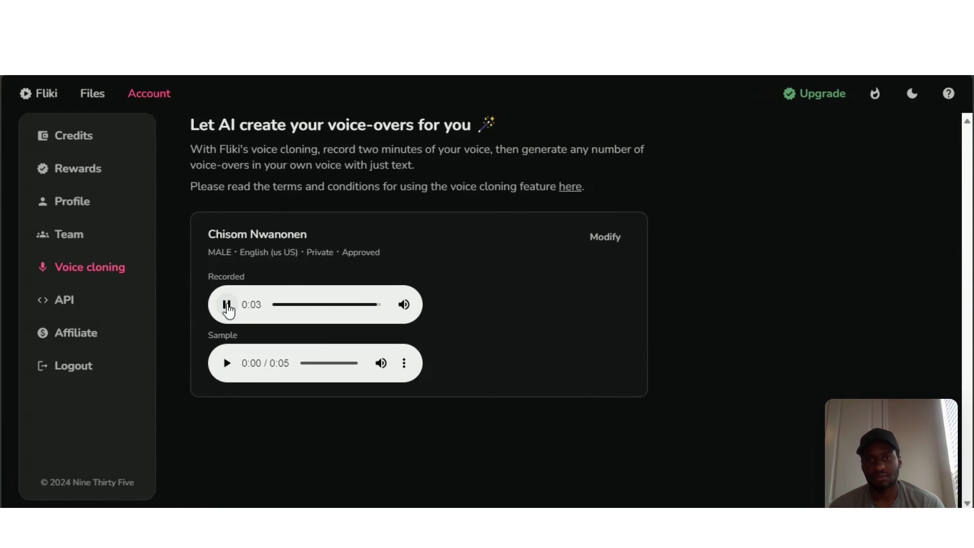
left_click(227, 305)
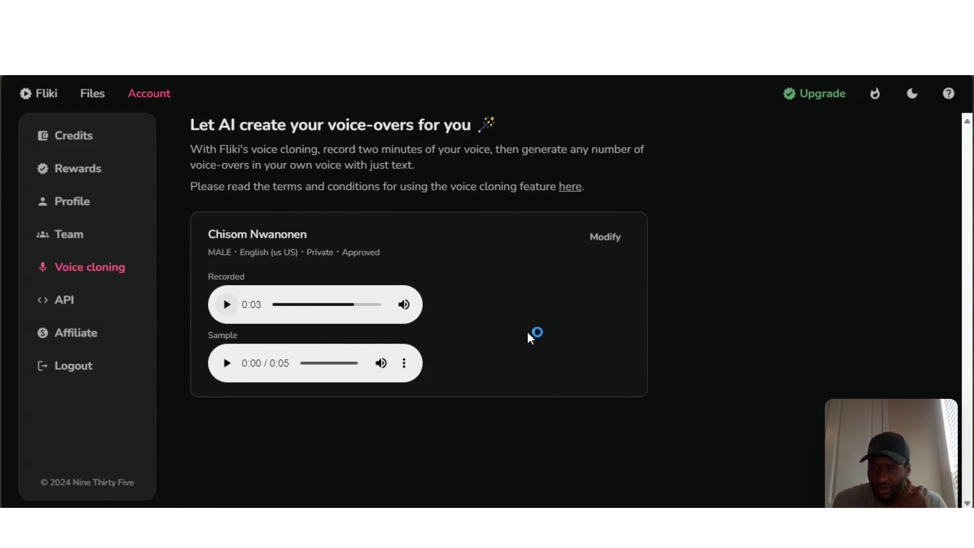